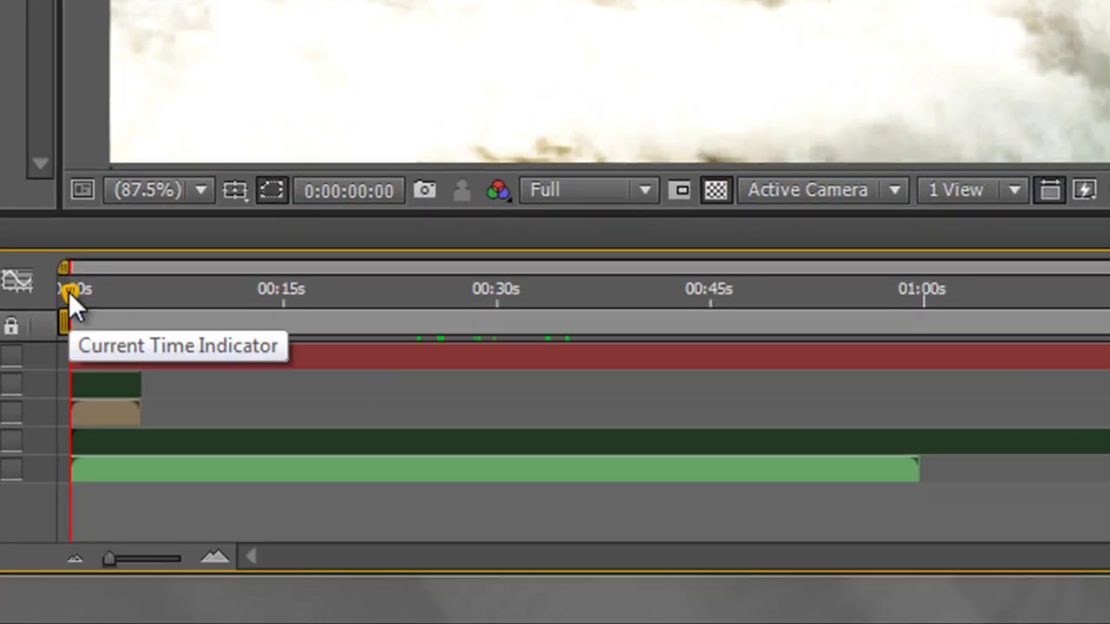
# - Move the current time to 0:00:25:21 and zoom the timeline in to individual frames
pyautogui.moveTo(69, 292); pyautogui.dragTo(437, 287)
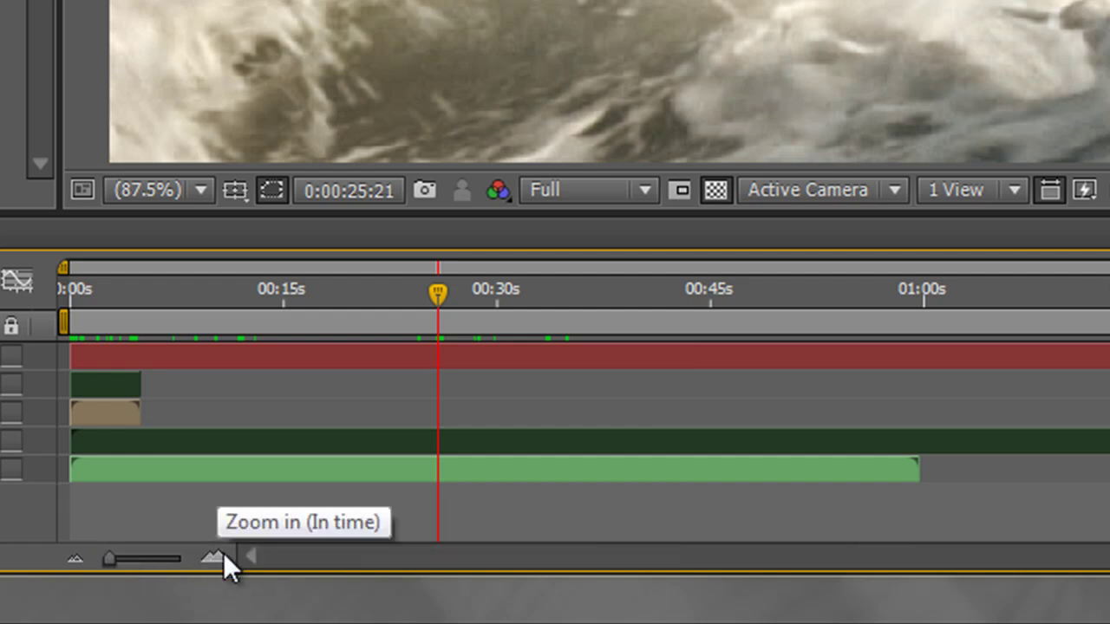
pyautogui.moveTo(108, 559); pyautogui.dragTo(197, 562)
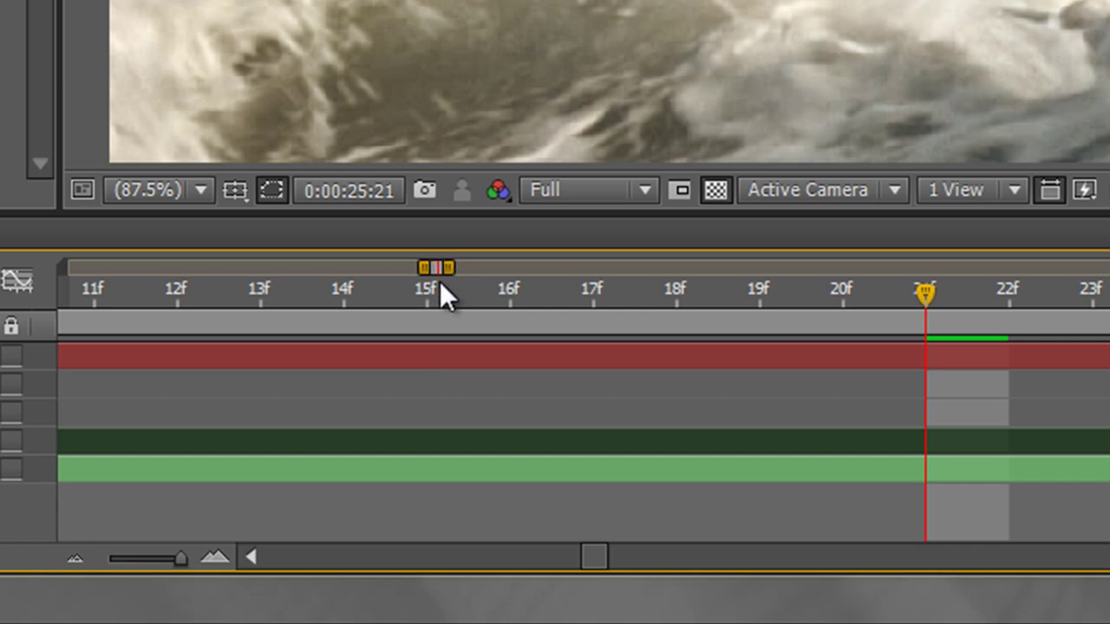
# - Drag the Time Navigator handles to widen the visible range, from 23–28s out to the start
pyautogui.moveTo(452, 267); pyautogui.dragTo(528, 267)
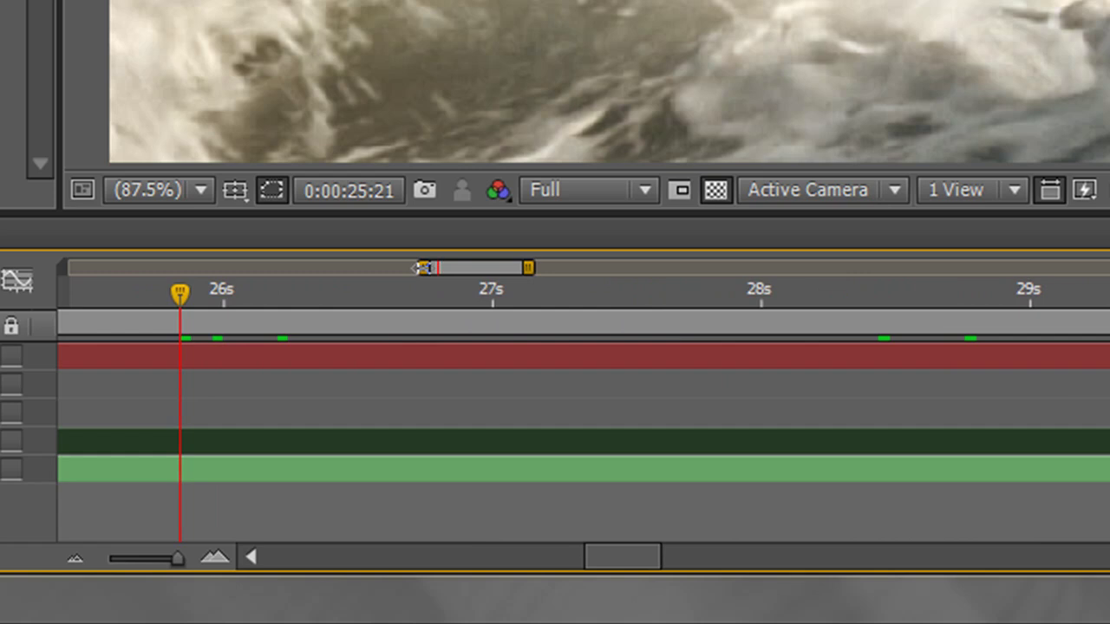
pyautogui.moveTo(422, 267); pyautogui.dragTo(389, 267)
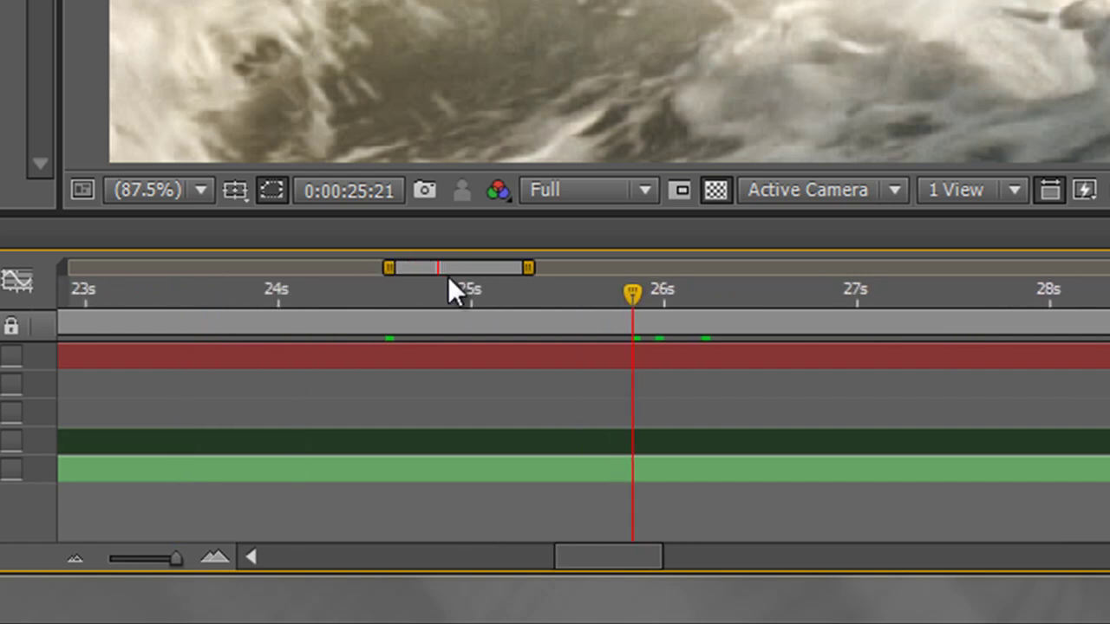
pyautogui.moveTo(453, 269); pyautogui.dragTo(802, 298)
pyautogui.moveTo(663, 353); pyautogui.dragTo(328, 369)
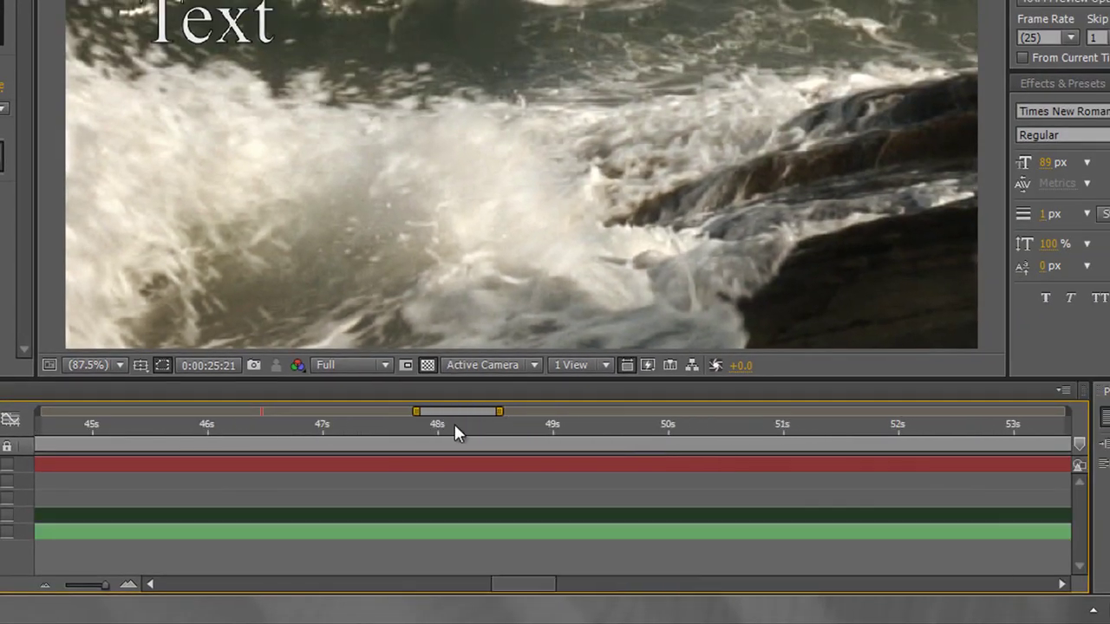
pyautogui.moveTo(239, 441); pyautogui.dragTo(726, 411)
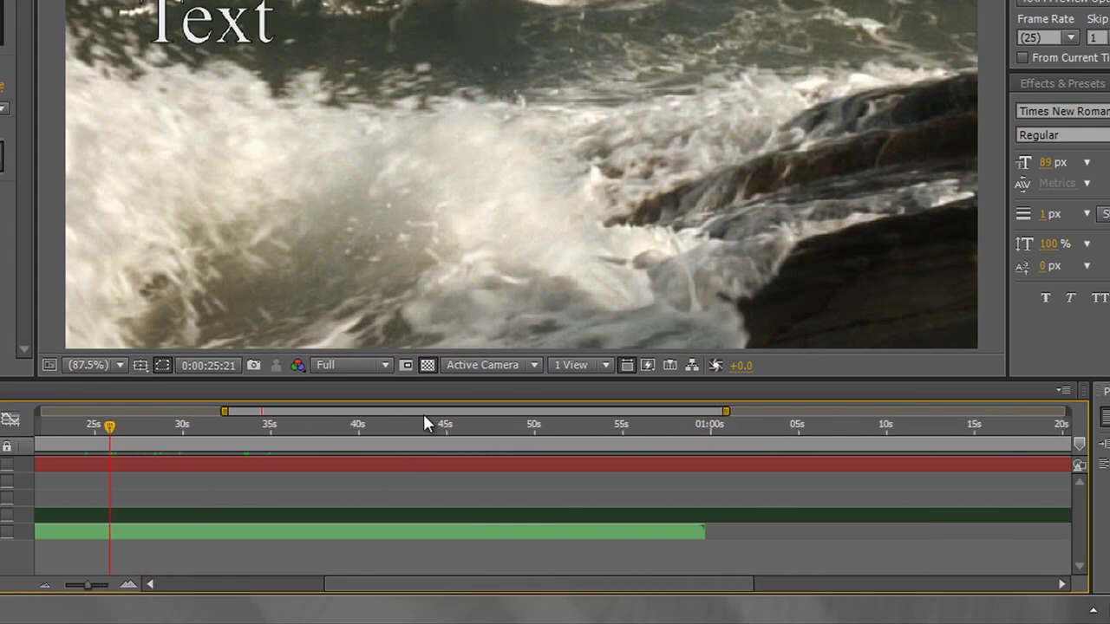
pyautogui.moveTo(224, 411); pyautogui.dragTo(41, 411)
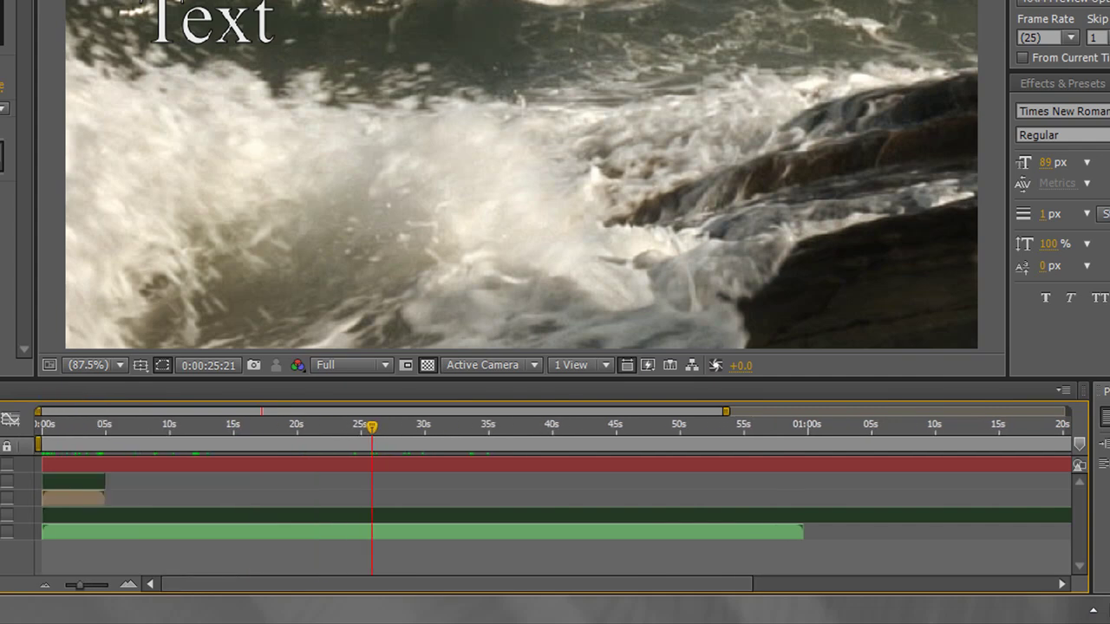
# - Step the timeline zoom in to frame level and back out around 0:00:25:21
pyautogui.press('=')
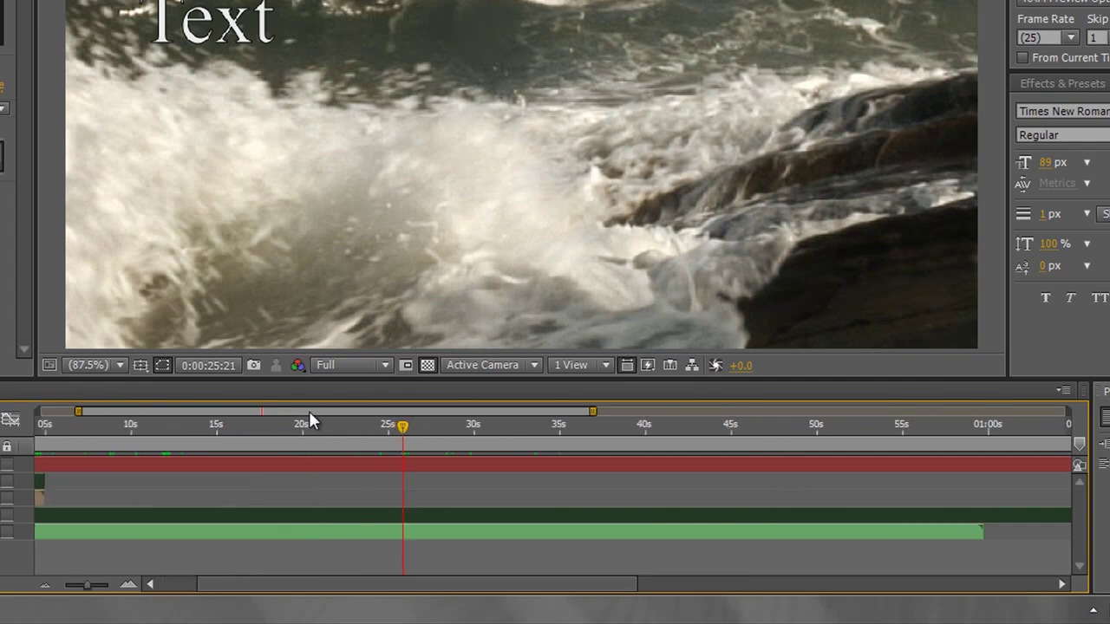
pyautogui.press(';')
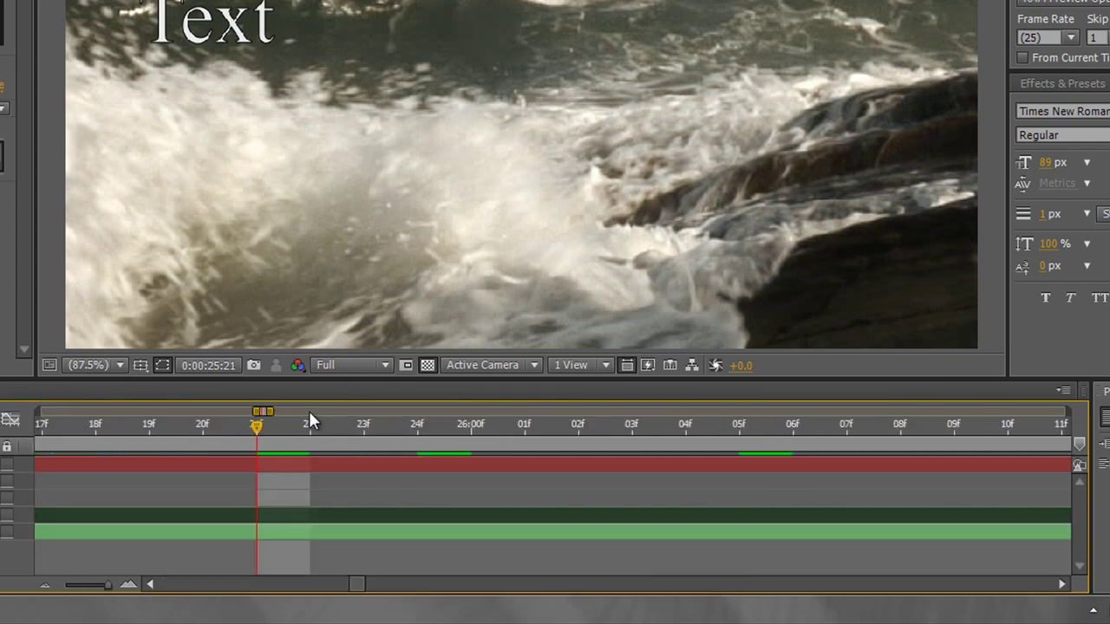
pyautogui.moveTo(111, 589)
pyautogui.mouseDown()
pyautogui.moveTo(60, 594)
pyautogui.moveTo(105, 586)
pyautogui.mouseUp()
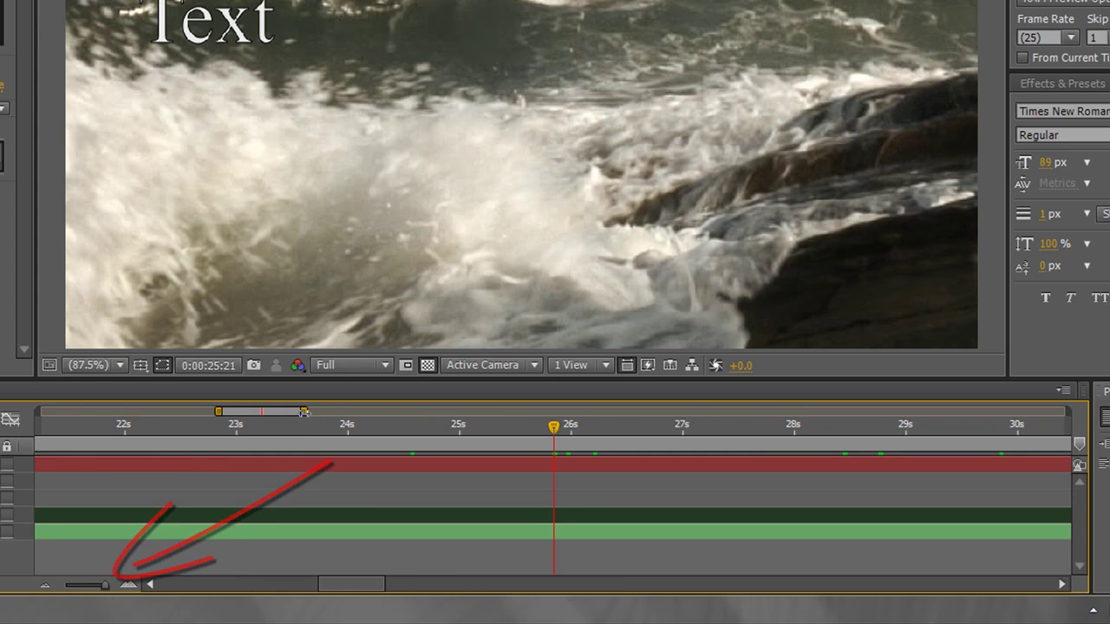
pyautogui.press('-')
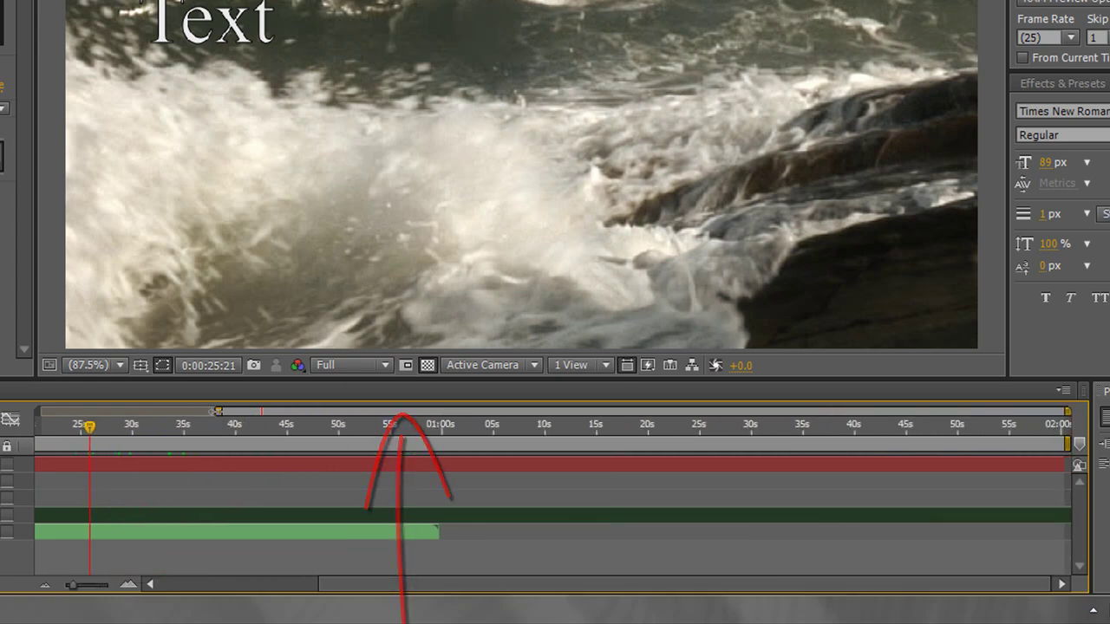
# - Toggle the timeline zoom between the full 2-minute view and frame level
pyautogui.press('-')
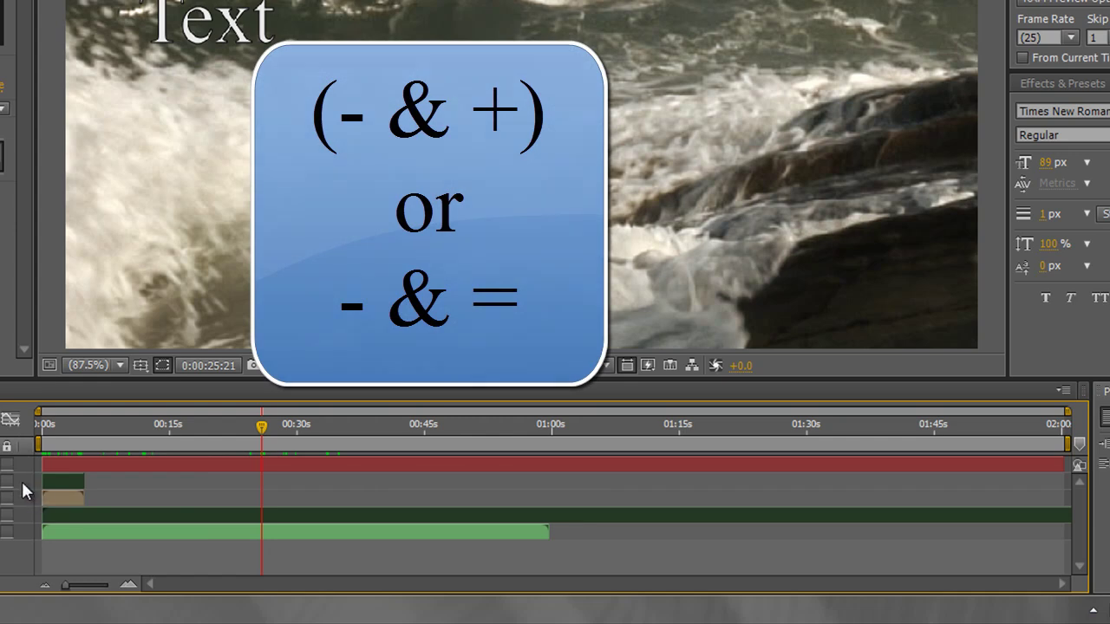
pyautogui.press('=')
pyautogui.press('=')
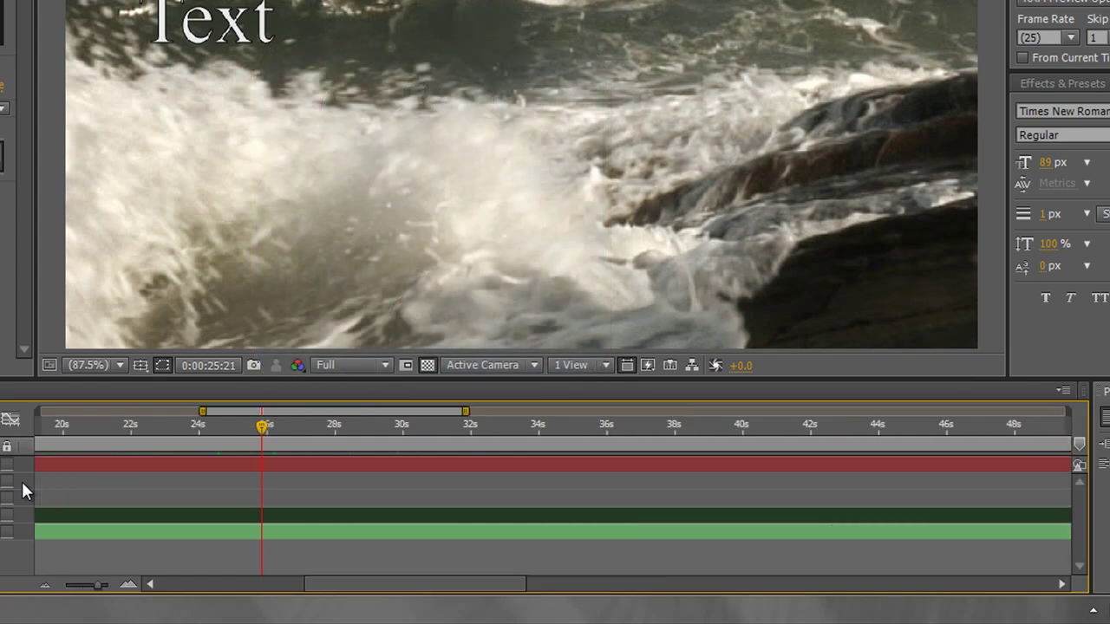
pyautogui.press('-')
pyautogui.press('-')
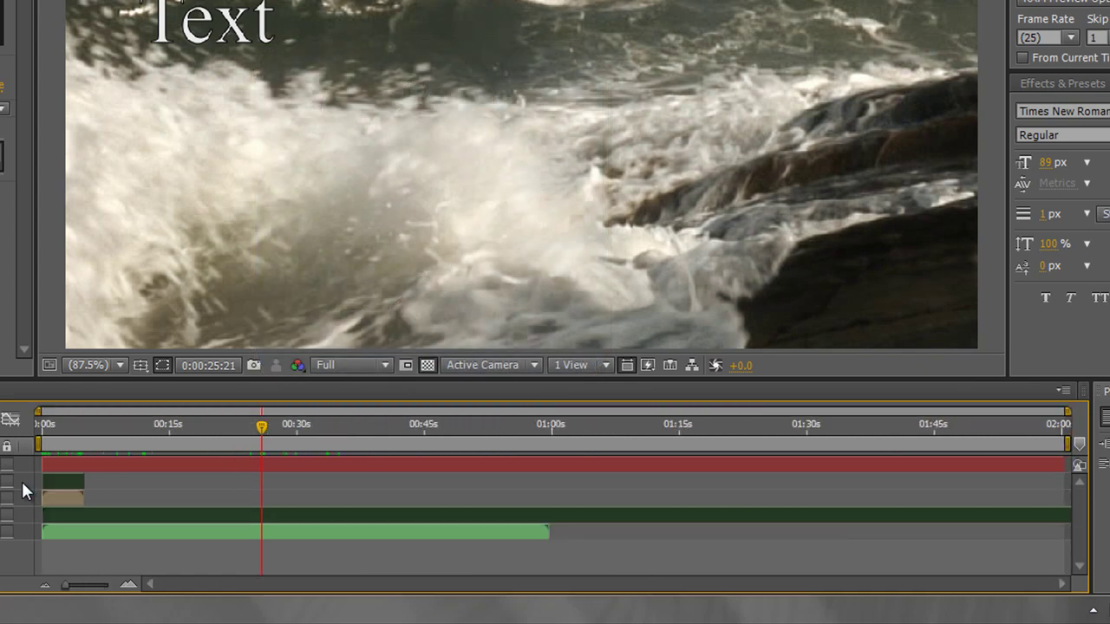
pyautogui.press(';')
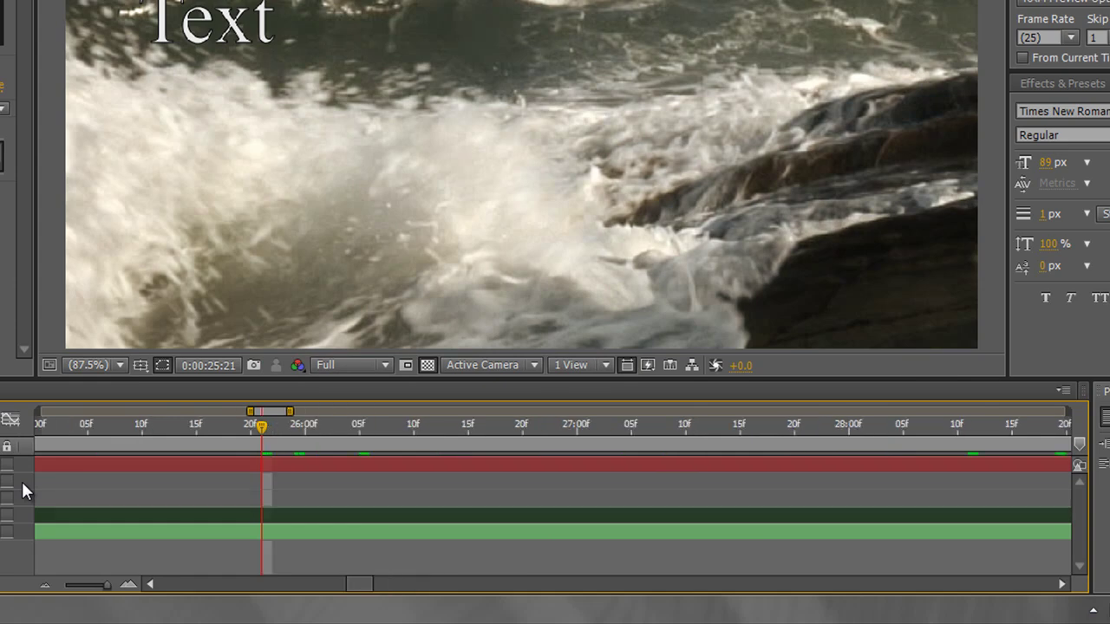
pyautogui.press('-')
pyautogui.press('-')
pyautogui.press('-')
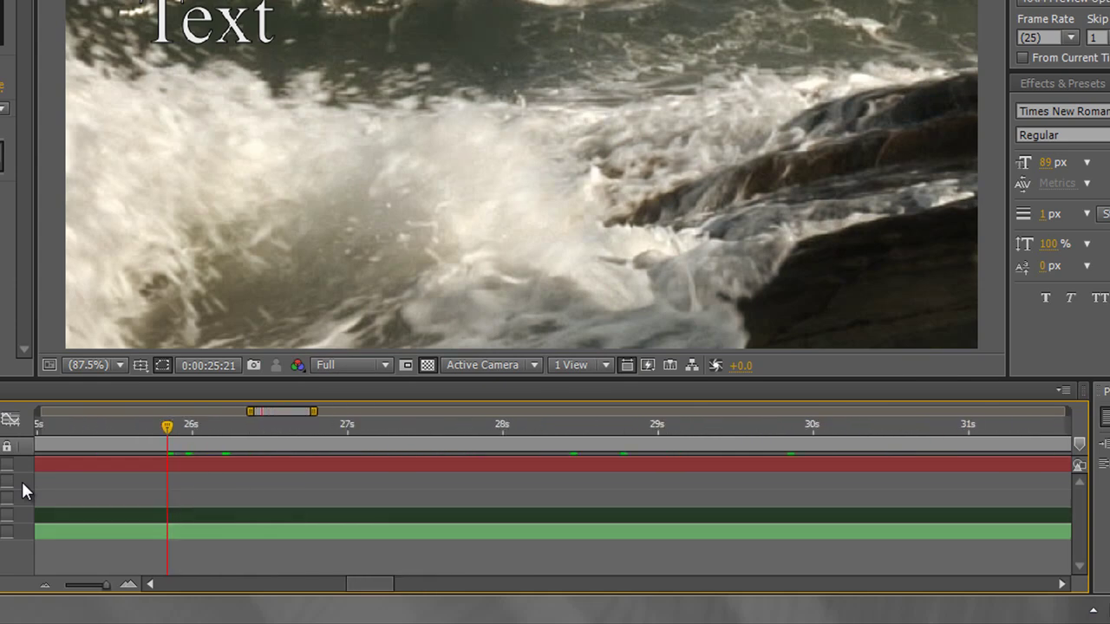
pyautogui.press(';')
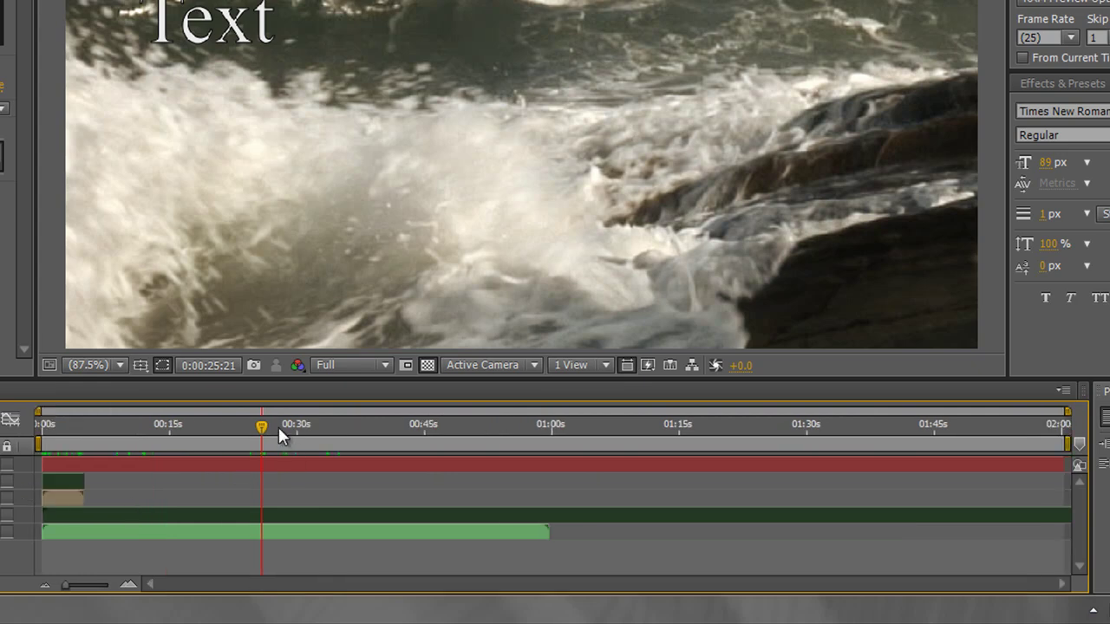
# - Move the current time to about 1:08, zoom around it, then return it to 0:00:21:01
pyautogui.moveTo(260, 431); pyautogui.dragTo(626, 440)
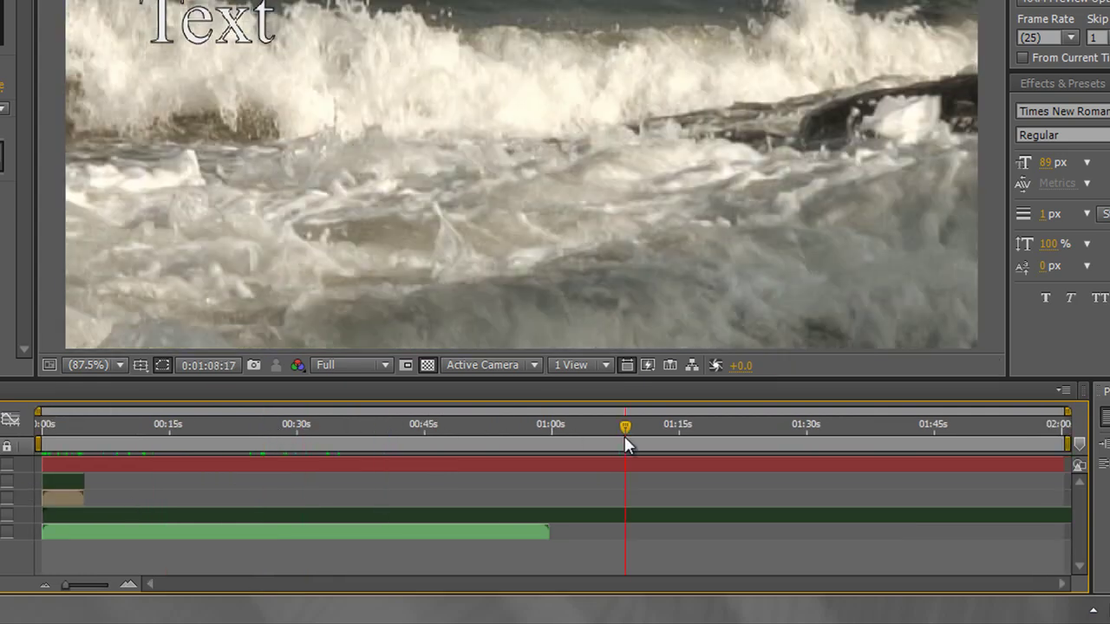
pyautogui.press('=')
pyautogui.press('=')
pyautogui.press('=')
pyautogui.press('-')
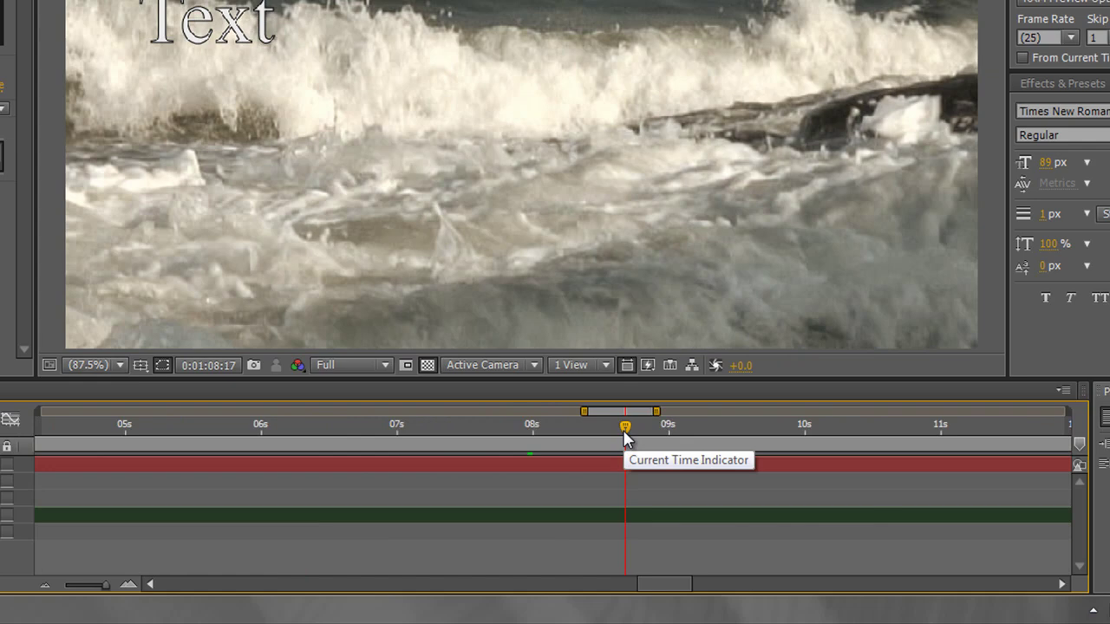
pyautogui.press('-')
pyautogui.press('-')
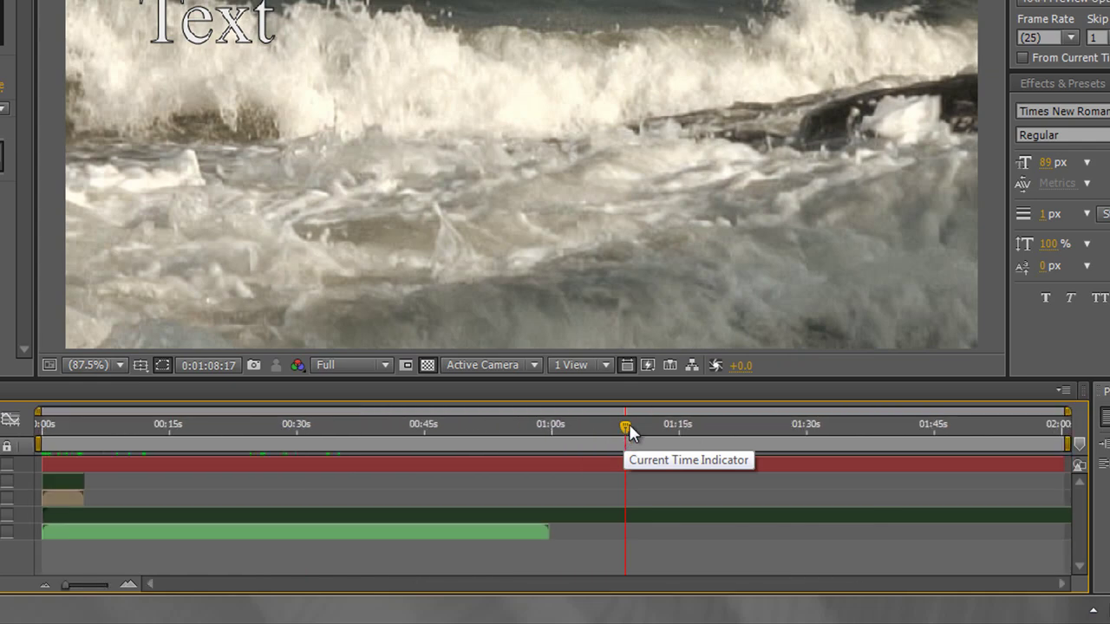
pyautogui.moveTo(626, 434); pyautogui.dragTo(247, 445)
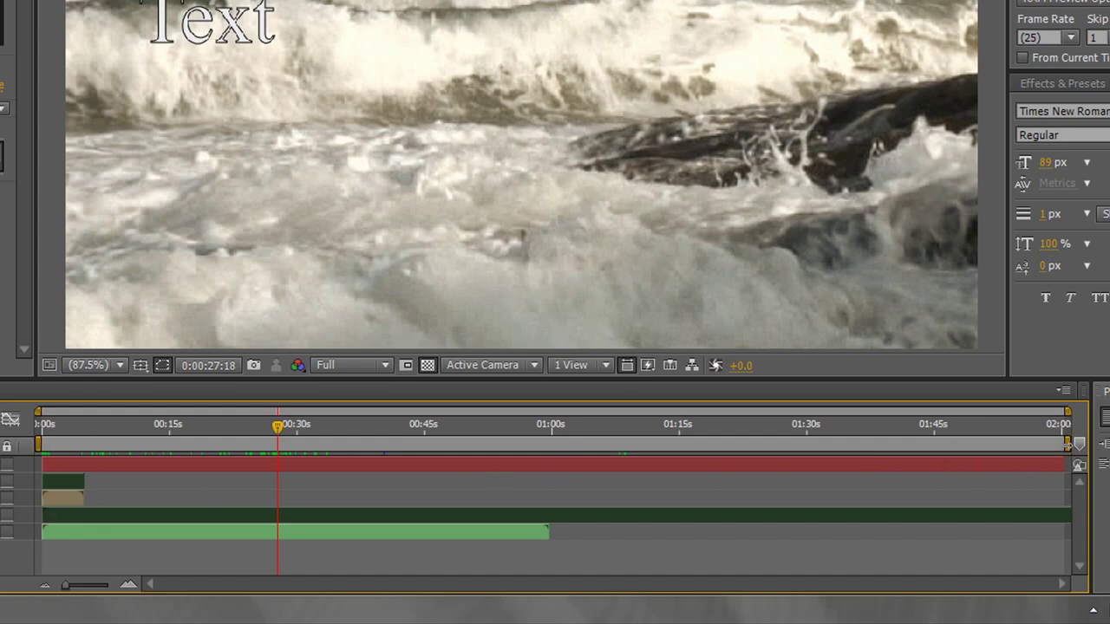
# - Shorten the work area to the first few seconds and RAM-preview it from the start
pyautogui.moveTo(1066, 444)
pyautogui.mouseDown()
pyautogui.moveTo(1051, 459)
pyautogui.moveTo(93, 465)
pyautogui.mouseUp()
pyautogui.moveTo(280, 425); pyautogui.dragTo(5, 445)
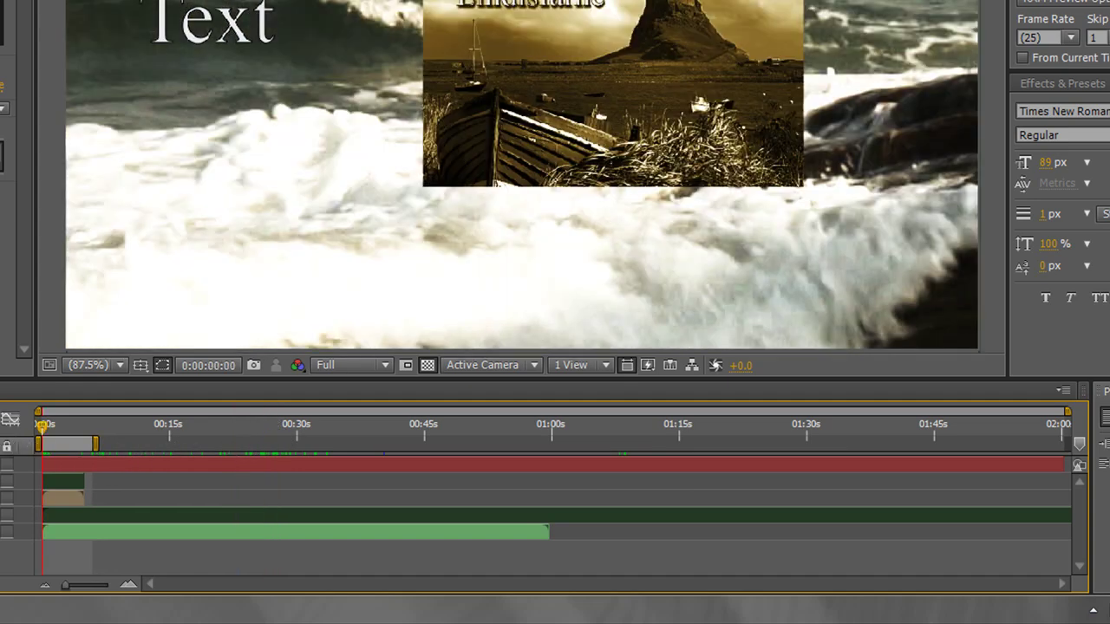
pyautogui.press('KP_0')
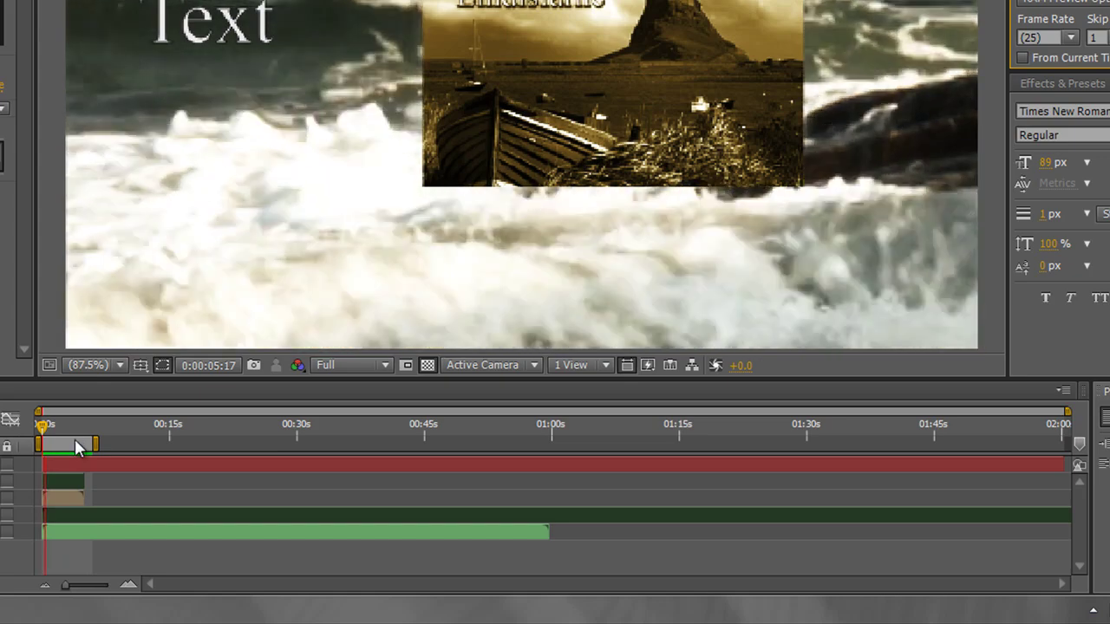
pyautogui.press('space')
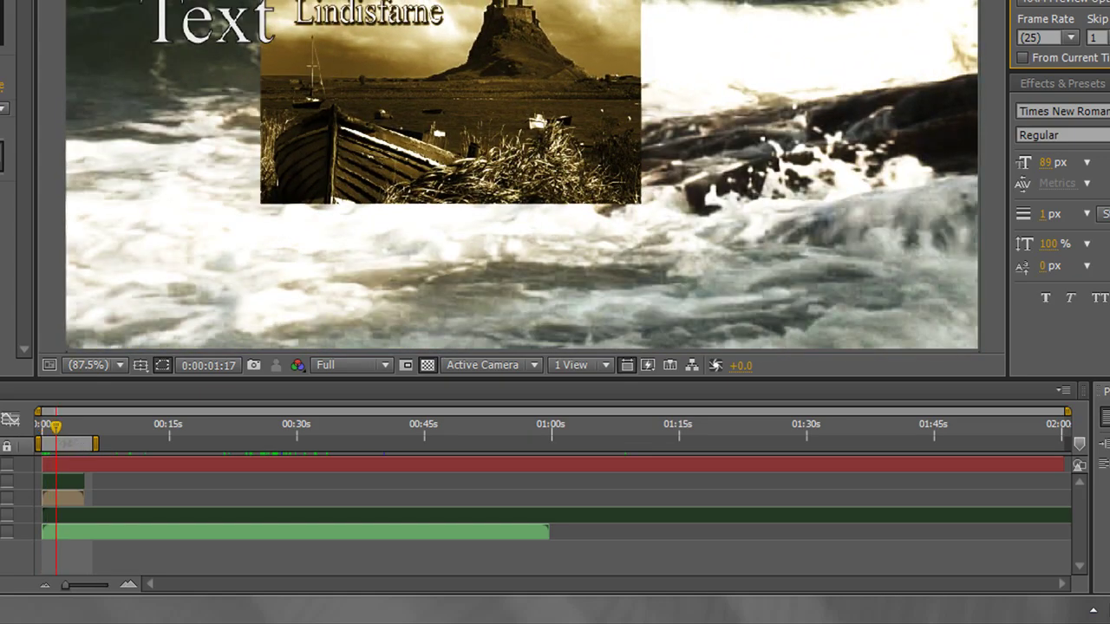
# - Slide the work area along the timeline, then expand it back to the full 0–2:00 composition
pyautogui.moveTo(66, 443); pyautogui.dragTo(165, 443)
pyautogui.moveTo(94, 463); pyautogui.dragTo(79, 460)
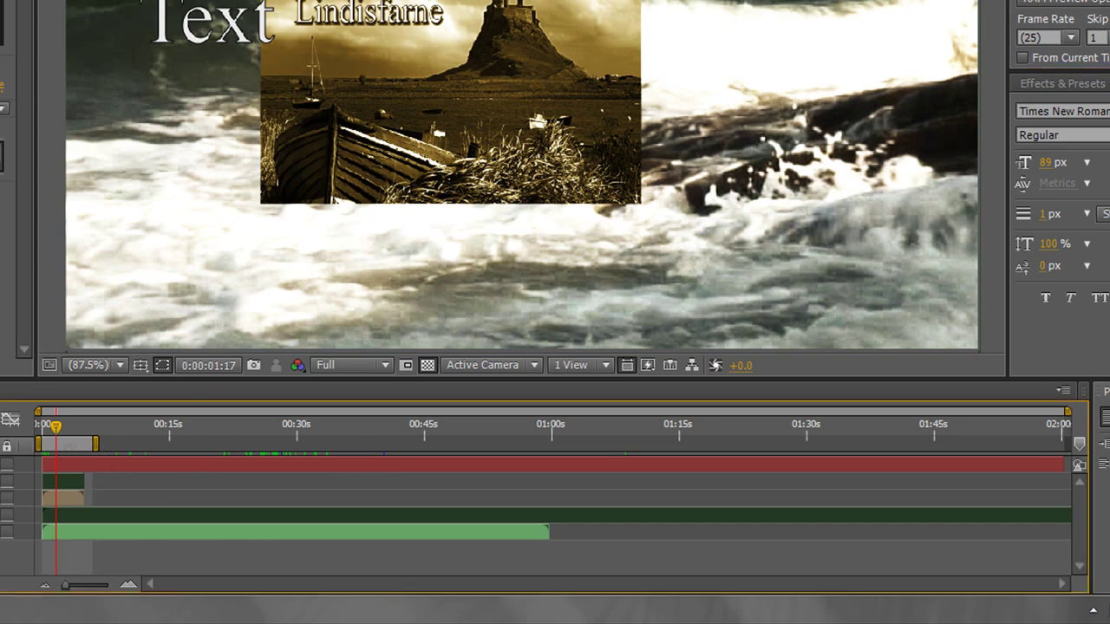
pyautogui.doubleClick(72, 451)
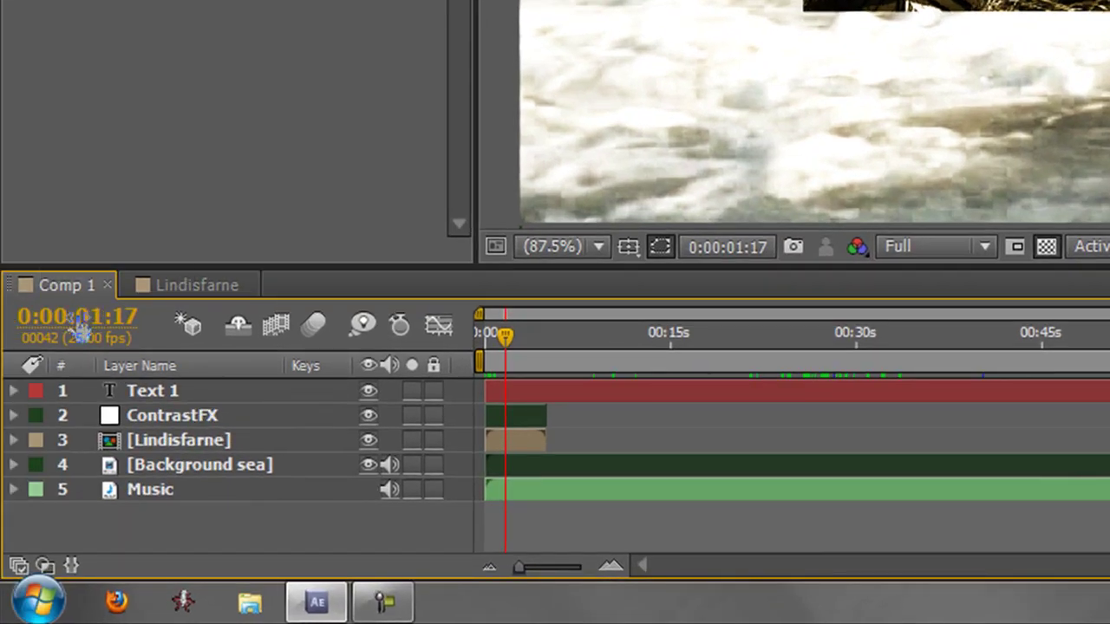
# - Enter 30. in the current-time field to jump the playhead to 0:00:30:00
pyautogui.click(72, 319)
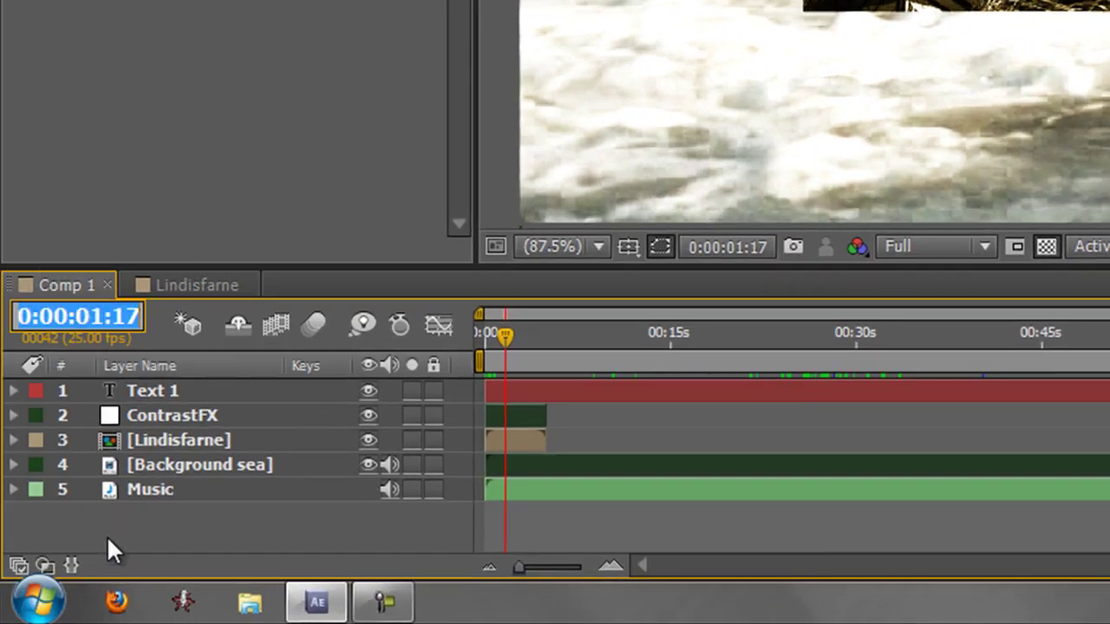
pyautogui.write('30.')
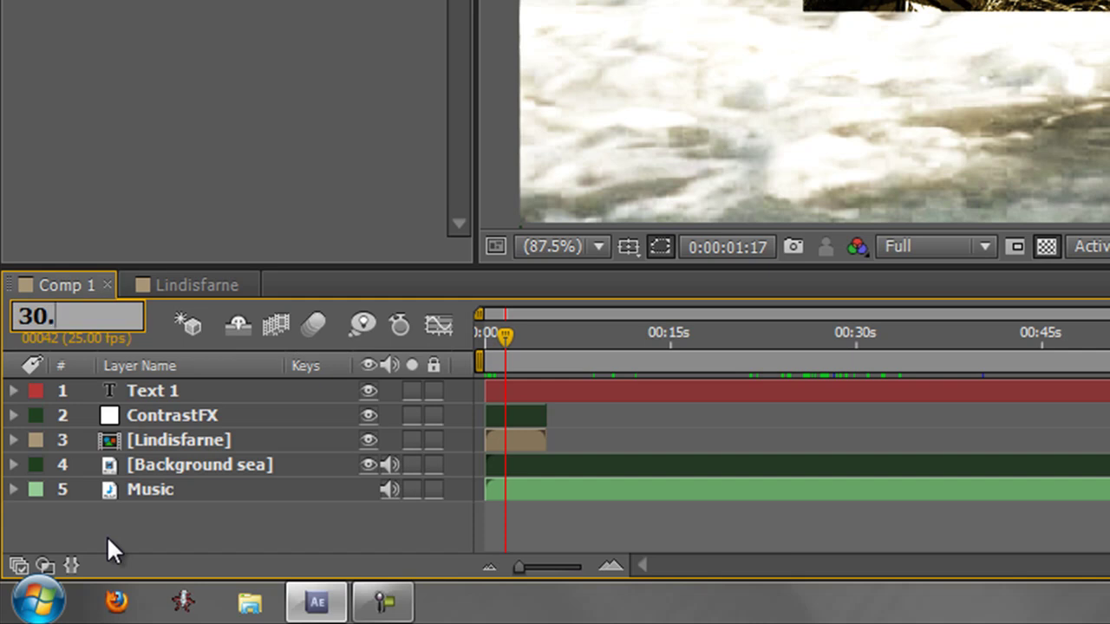
pyautogui.press('Return')
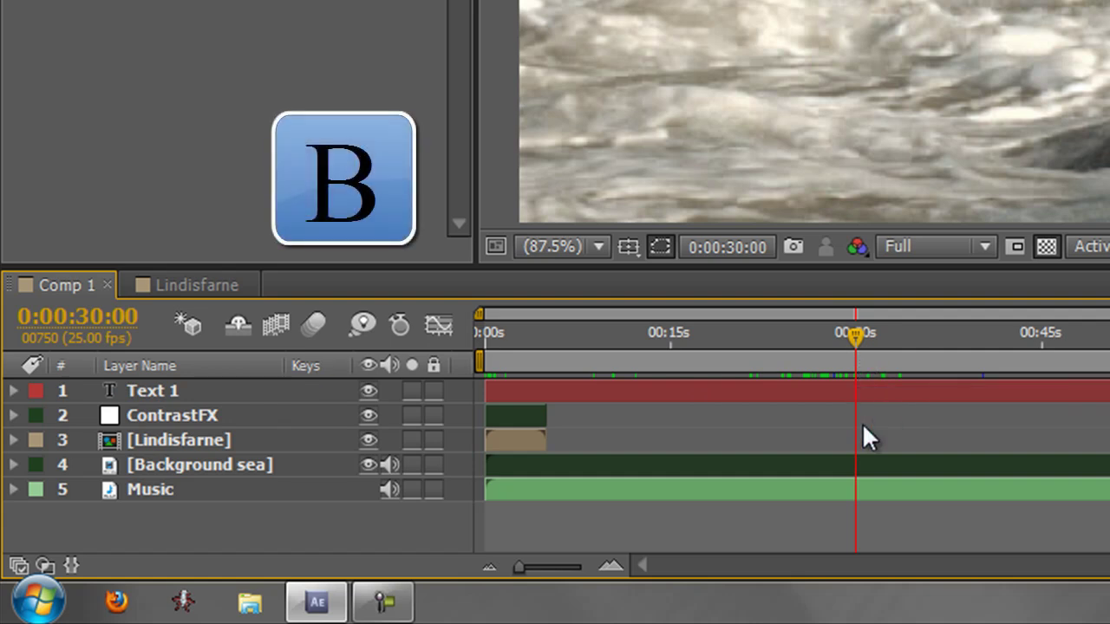
# - Start the work area at 0:00:30:00 and end it at 0:00:45:10
pyautogui.press('n')
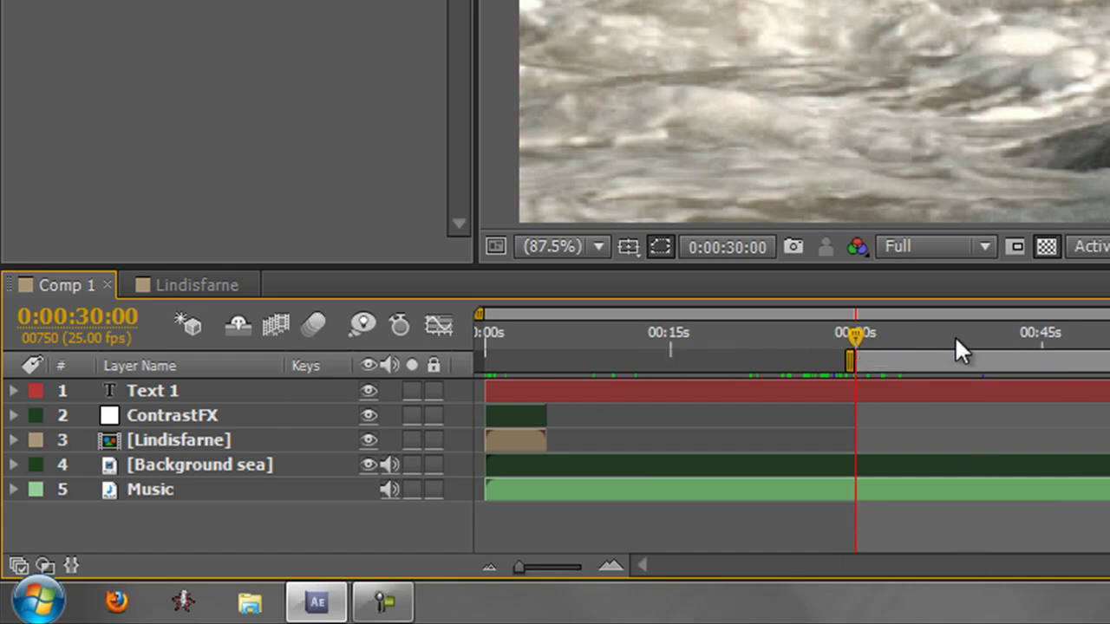
pyautogui.click(86, 319)
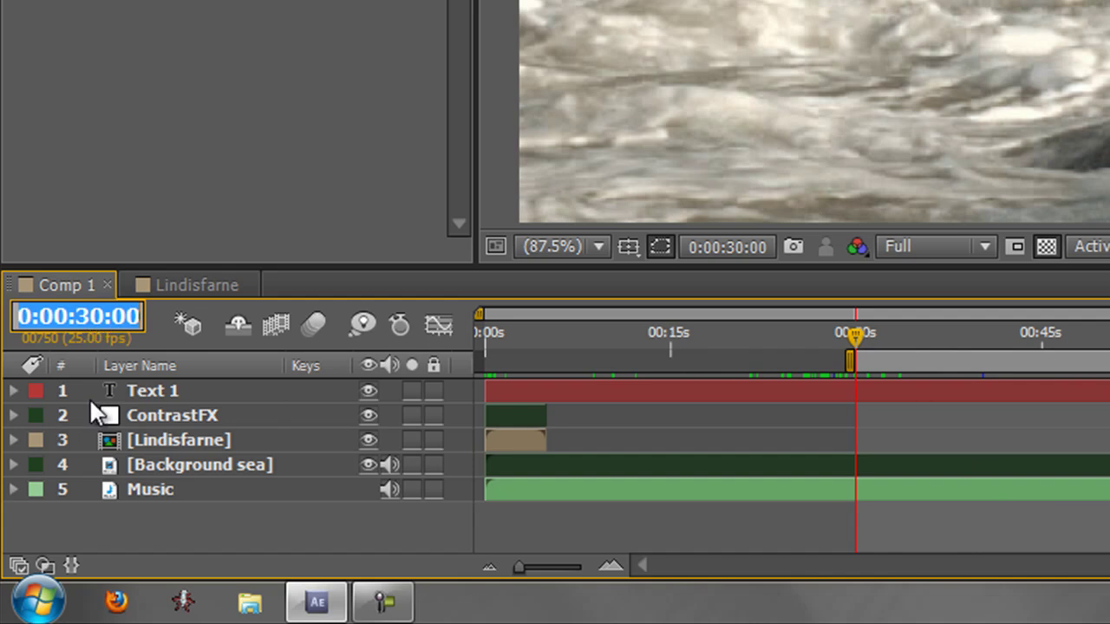
pyautogui.write('45.')
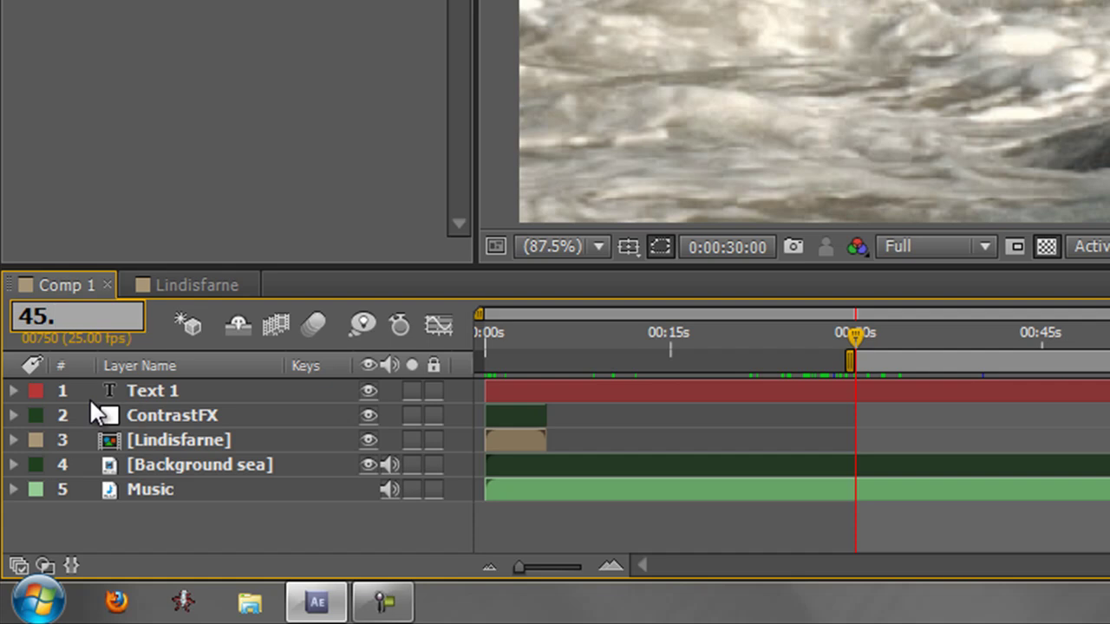
pyautogui.write('10')
pyautogui.press('Return')
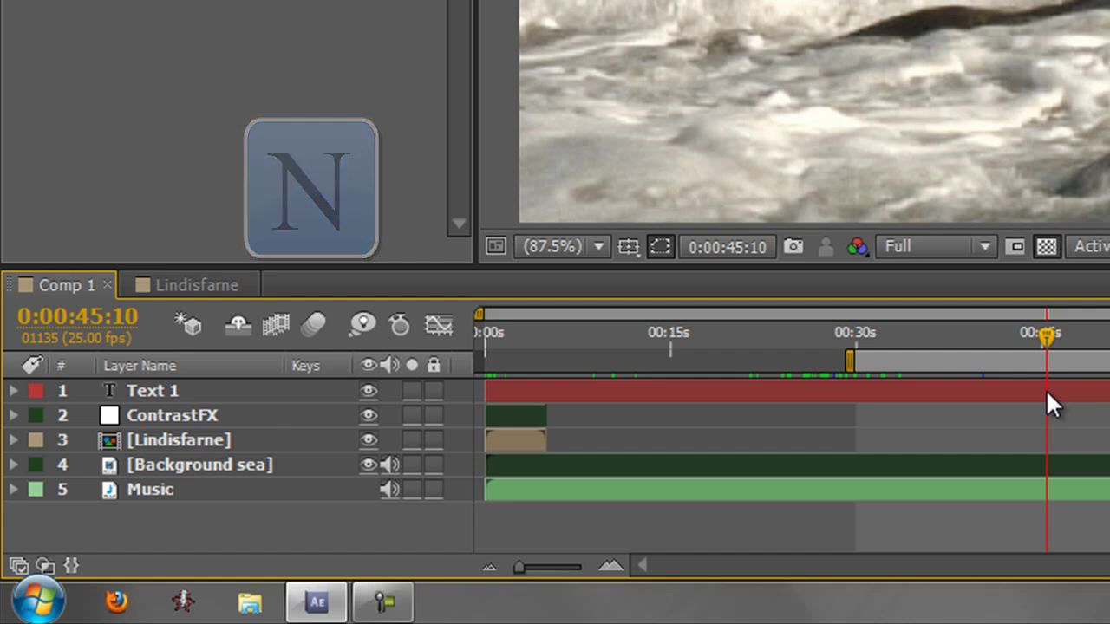
pyautogui.press('n')
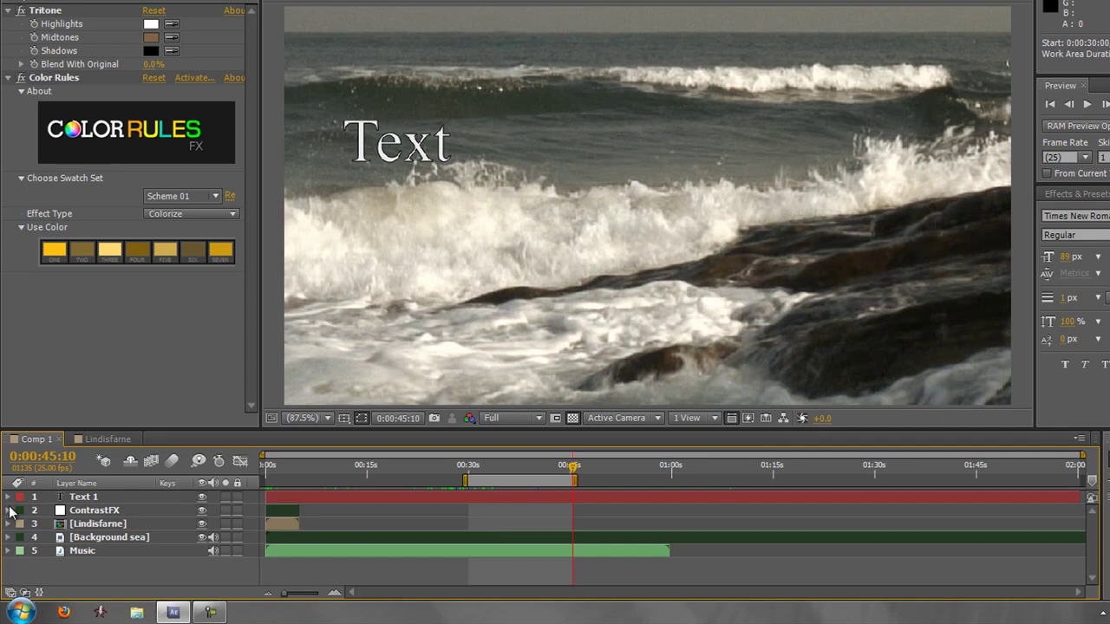
# - Select ContrastFX, check its in and out points, and drag it to start near 1:00
pyautogui.click(99, 512)
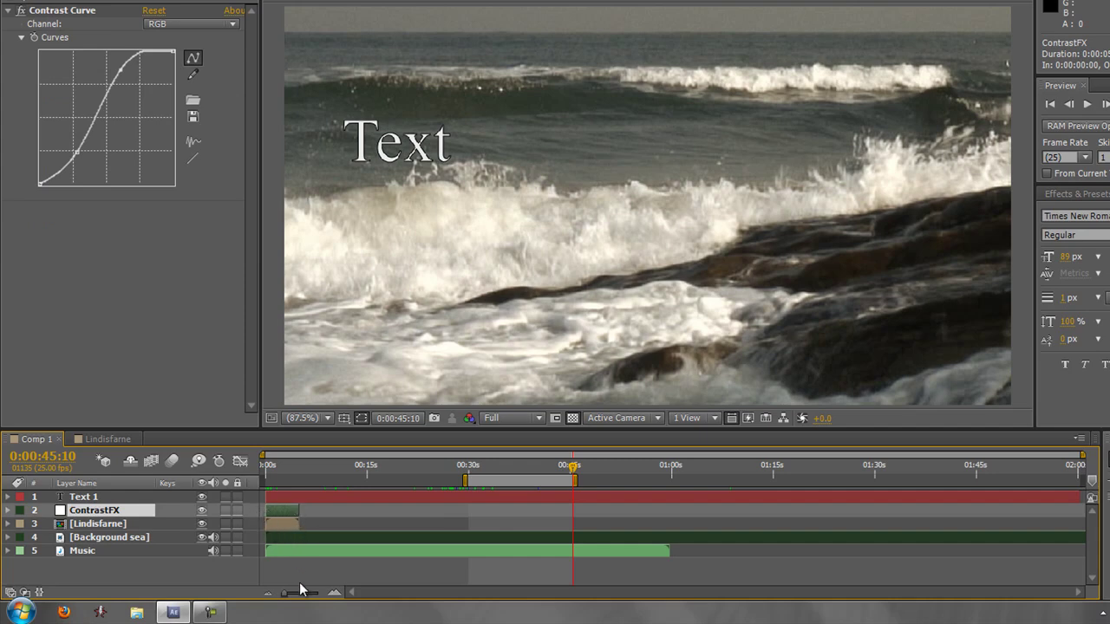
pyautogui.press('o')
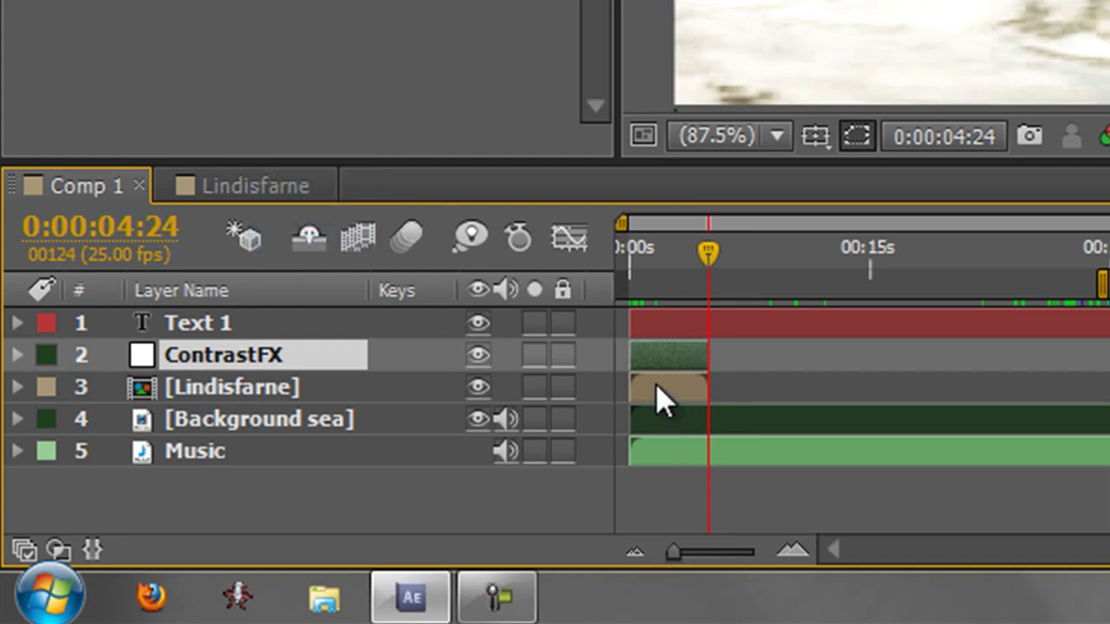
pyautogui.press('i')
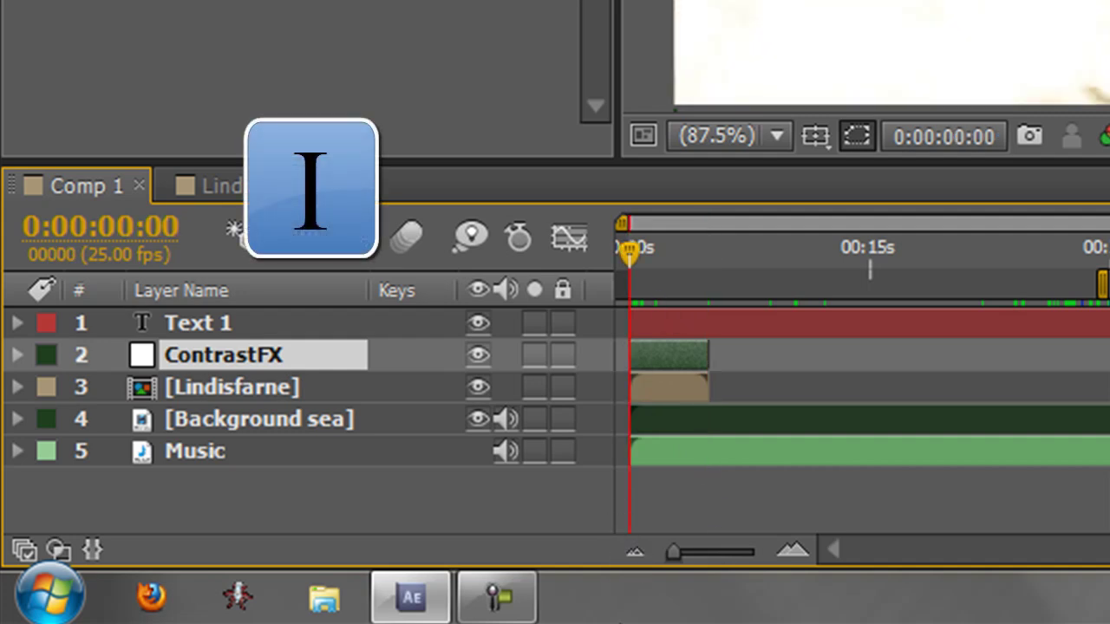
pyautogui.moveTo(681, 356); pyautogui.dragTo(1109, 363)
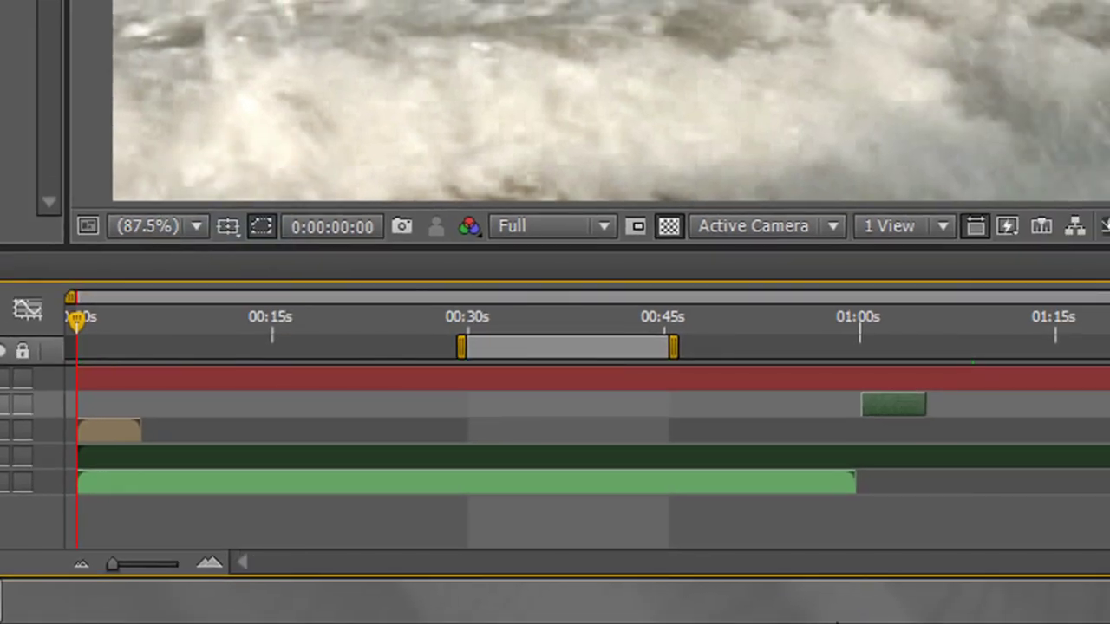
# - Set the work area from ContrastFX's in point 0:01:00:03 to its out point 0:01:05:02
pyautogui.press('i')
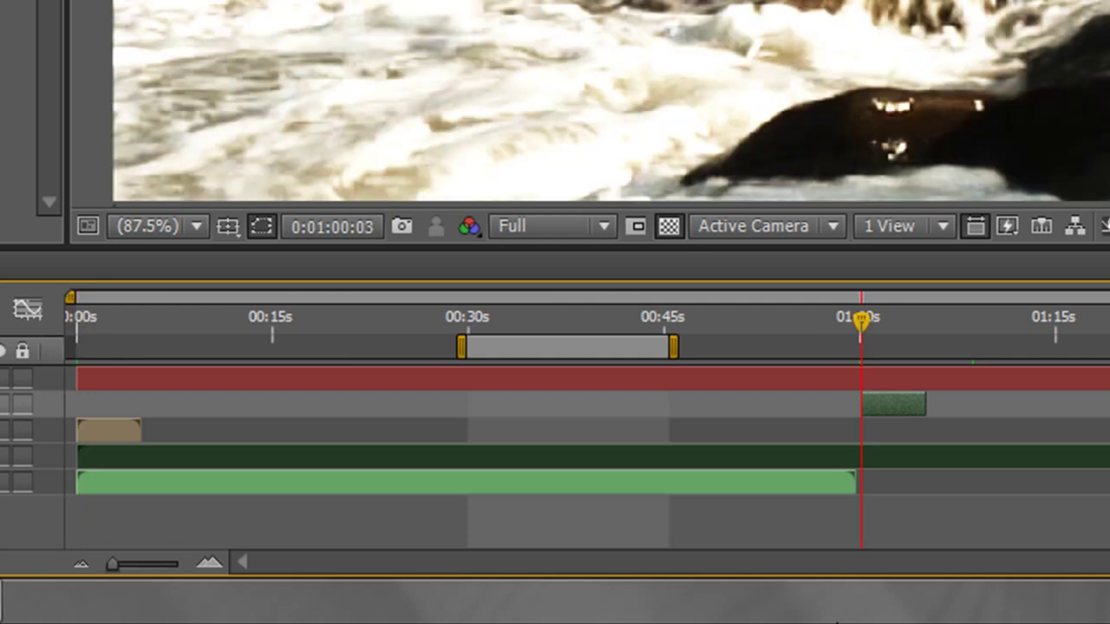
pyautogui.press('o')
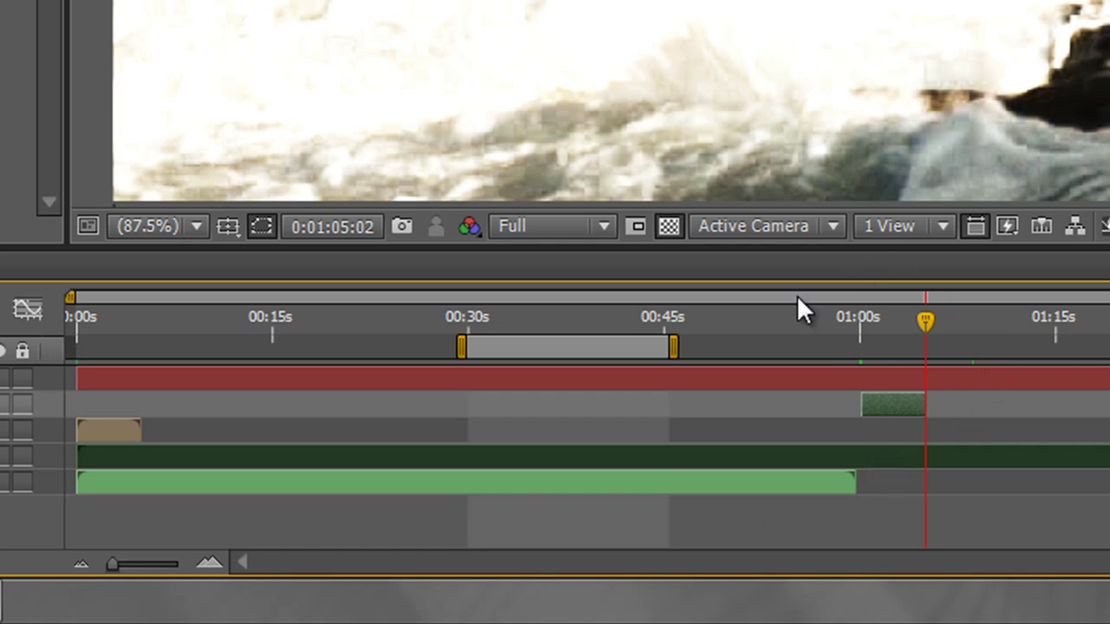
pyautogui.press('i')
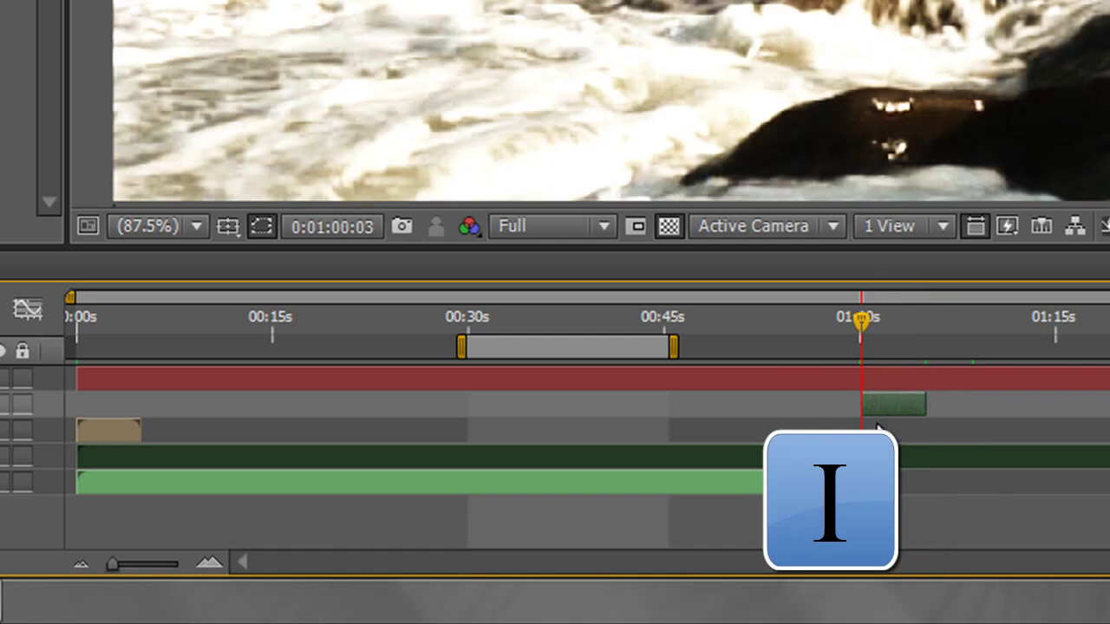
pyautogui.press('b')
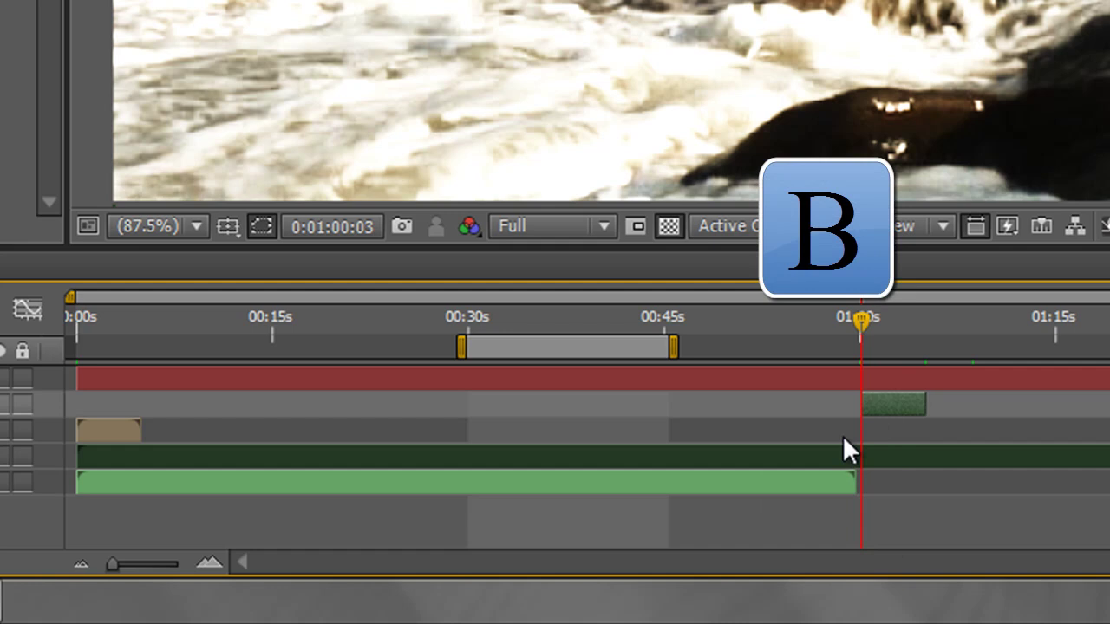
pyautogui.press('o')
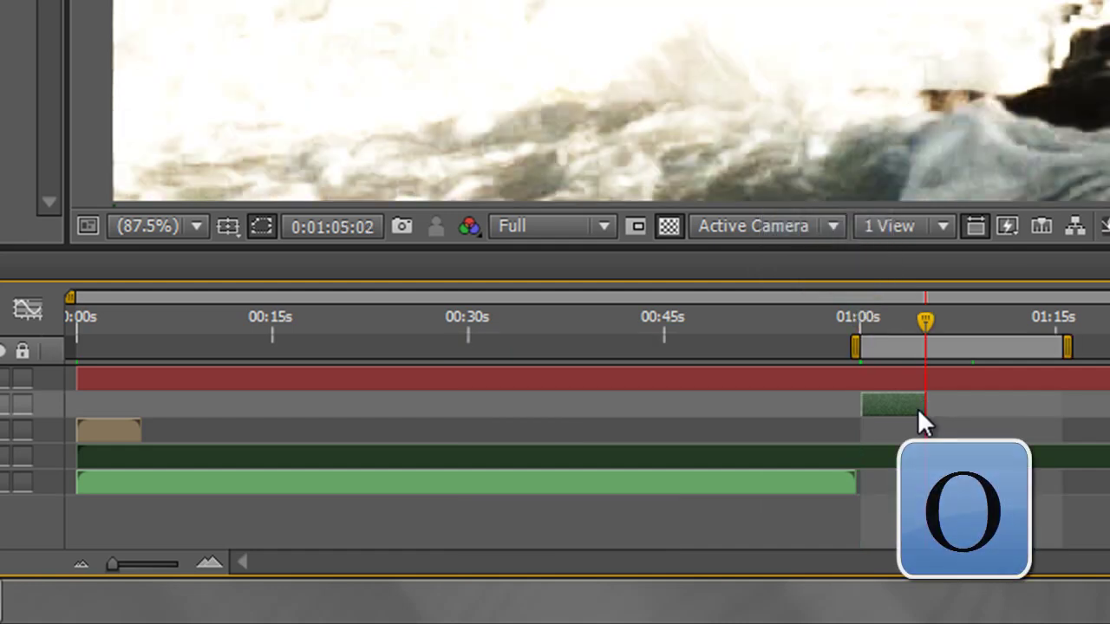
pyautogui.press('n')
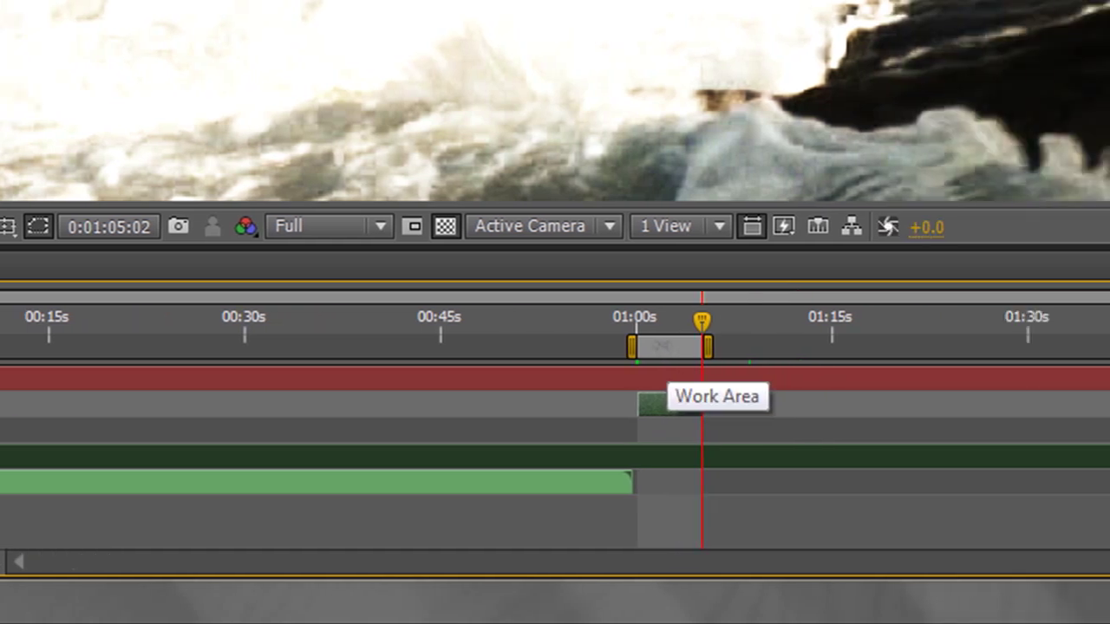
# - Reset the work area to the full composition and move ContrastFX back to 0:00:00:00
pyautogui.rightClick(885, 346)
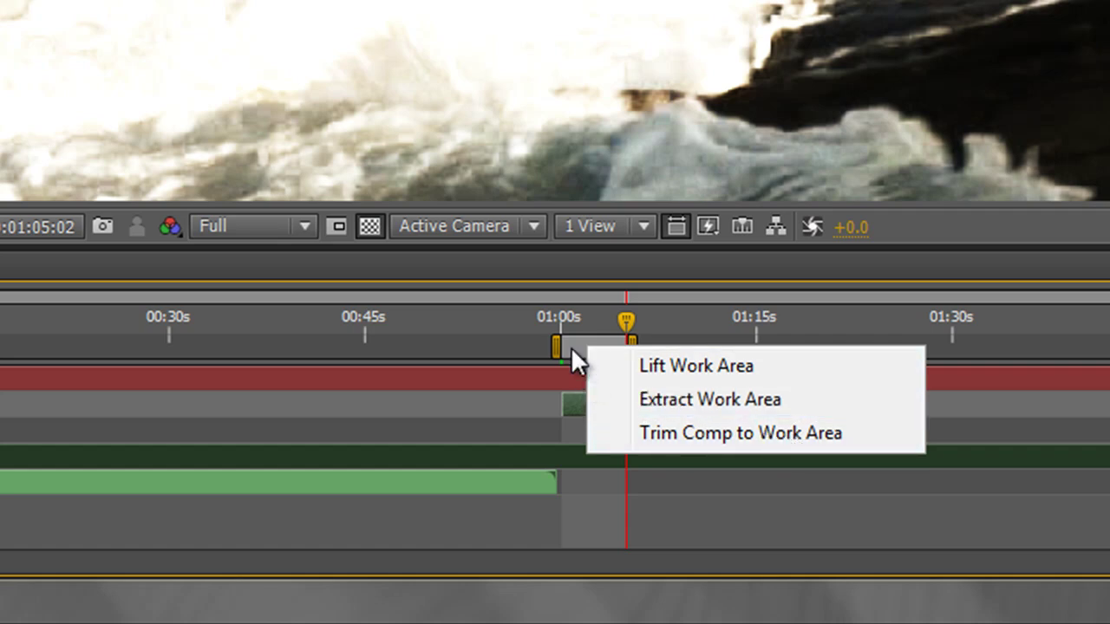
pyautogui.press('Escape')
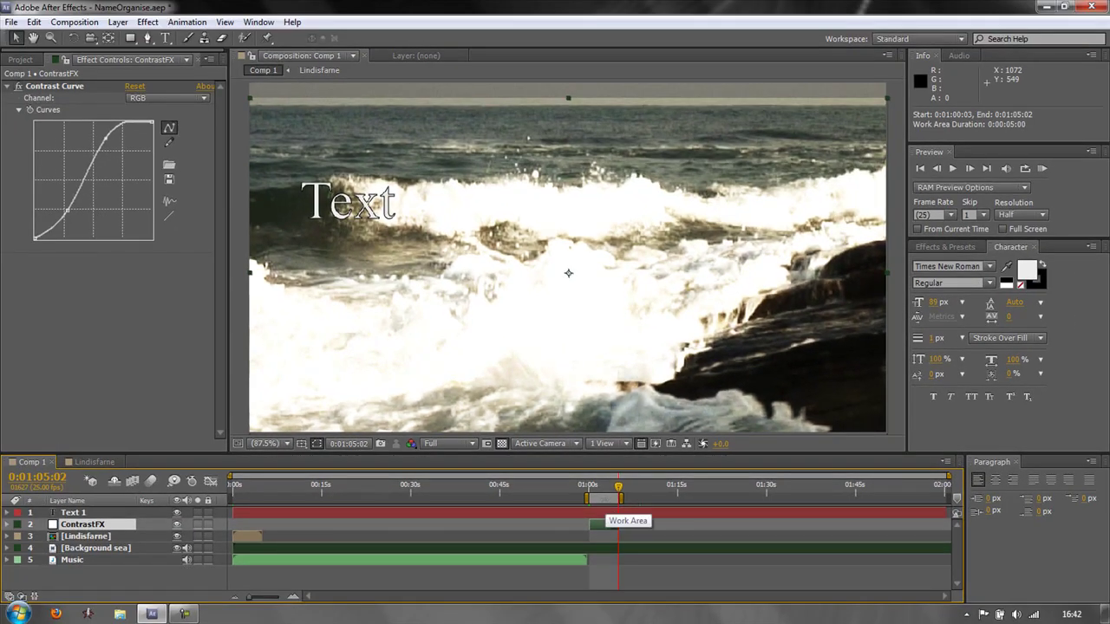
pyautogui.doubleClick(604, 499)
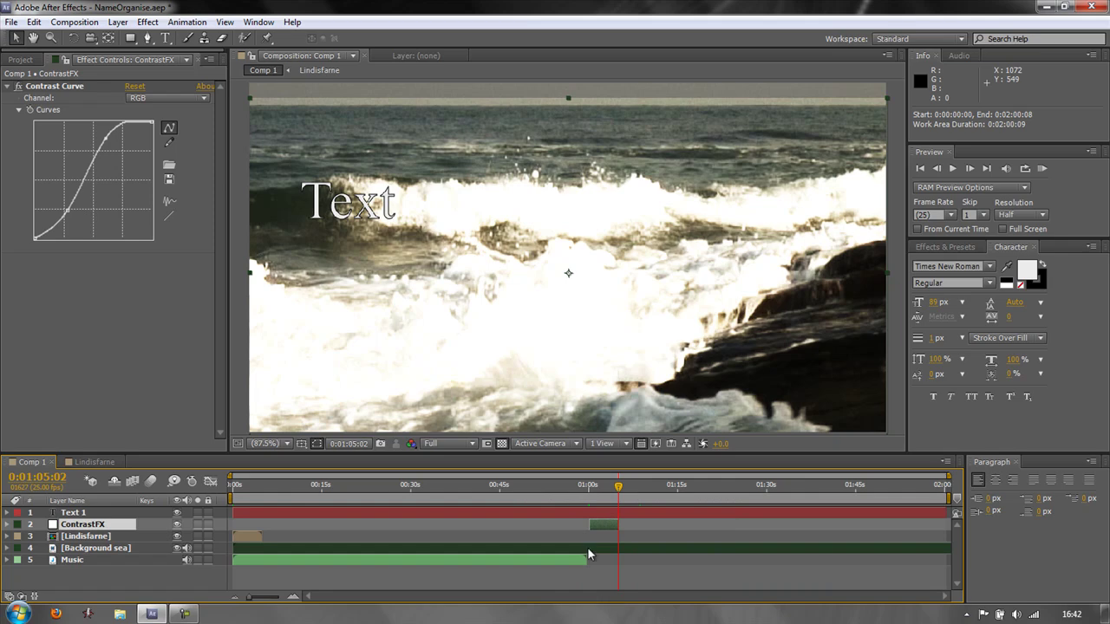
pyautogui.moveTo(603, 523); pyautogui.dragTo(246, 536)
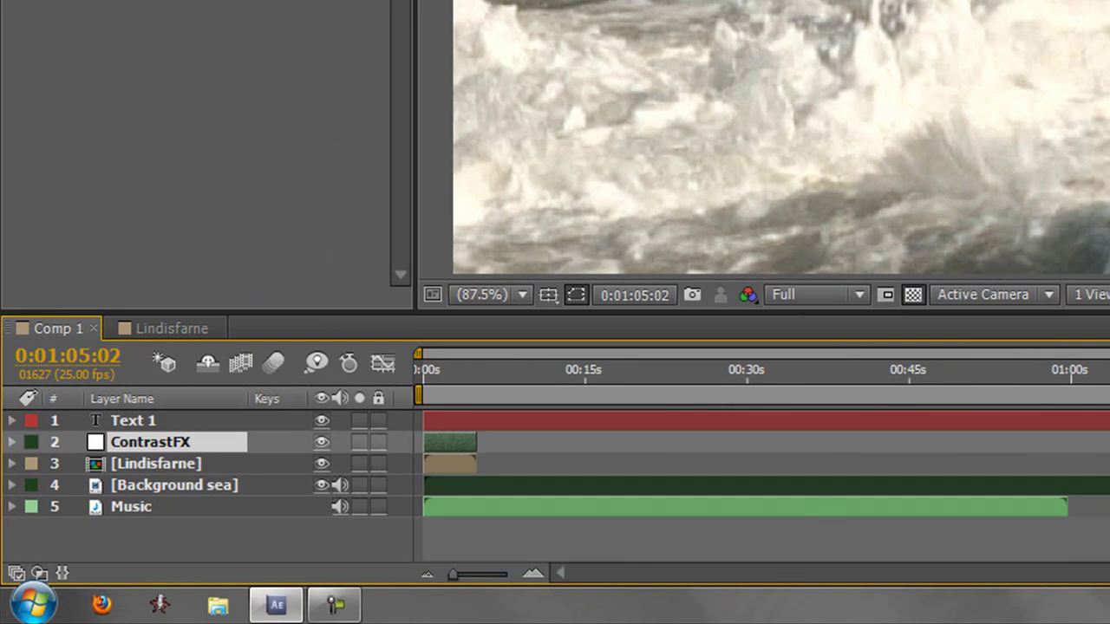
# - Put the playhead at 0:00:51:03 and shift ContrastFX so its out point lands there
pyautogui.moveTo(1053, 368); pyautogui.dragTo(975, 371)
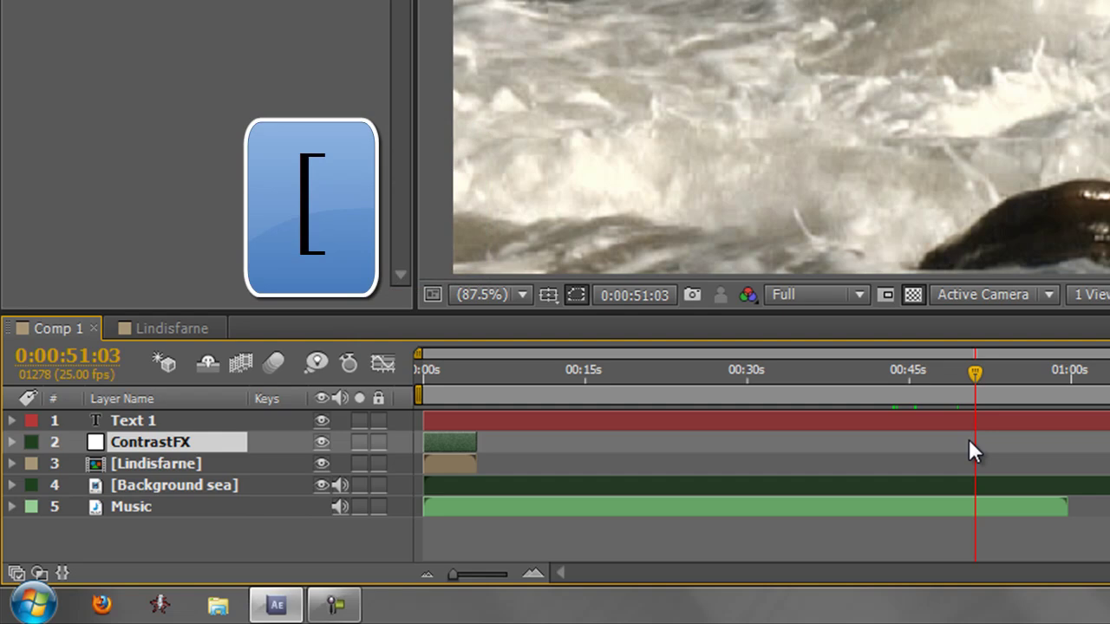
pyautogui.press('[')
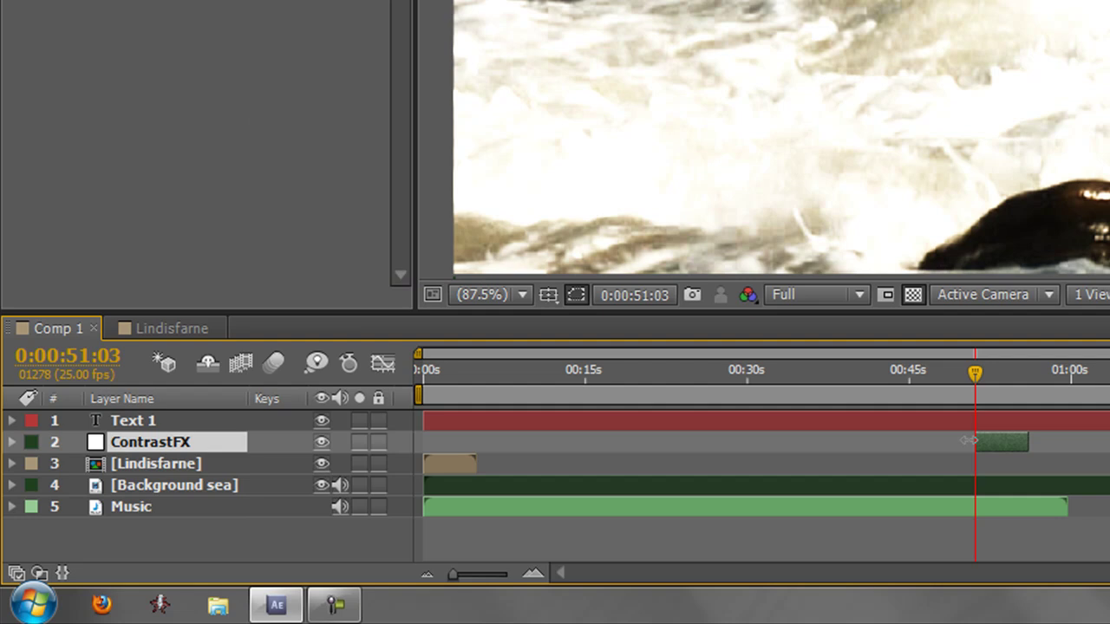
pyautogui.press(']')
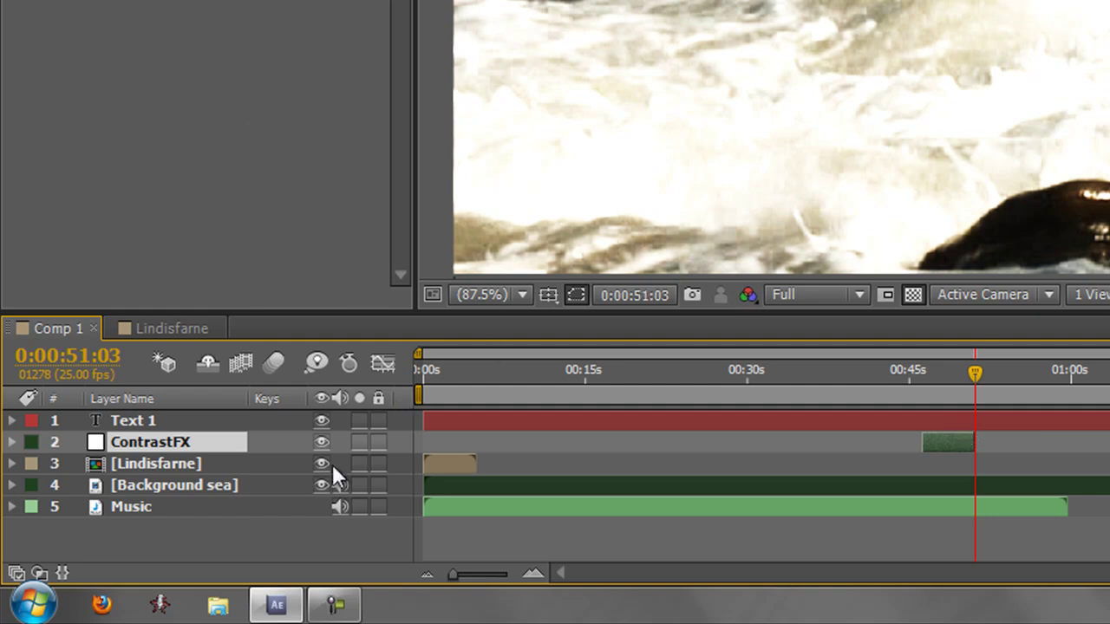
# - Trim Lindisfarne to ContrastFX's span, ending at 0:00:51:03, and return the playhead to about 0:00:46
pyautogui.click(155, 461)
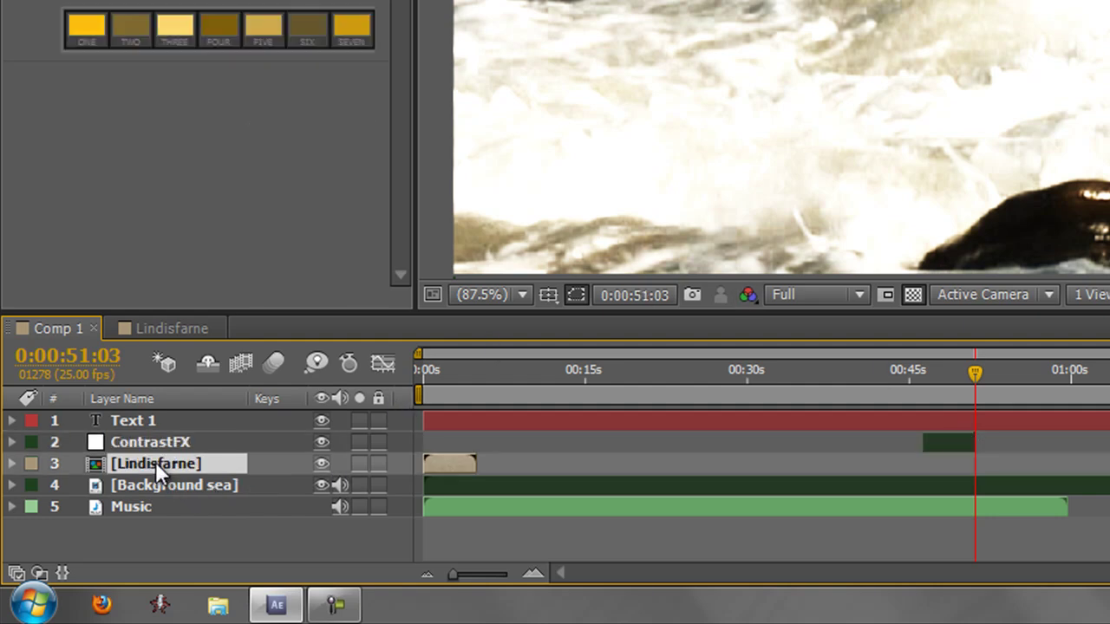
pyautogui.press('[')
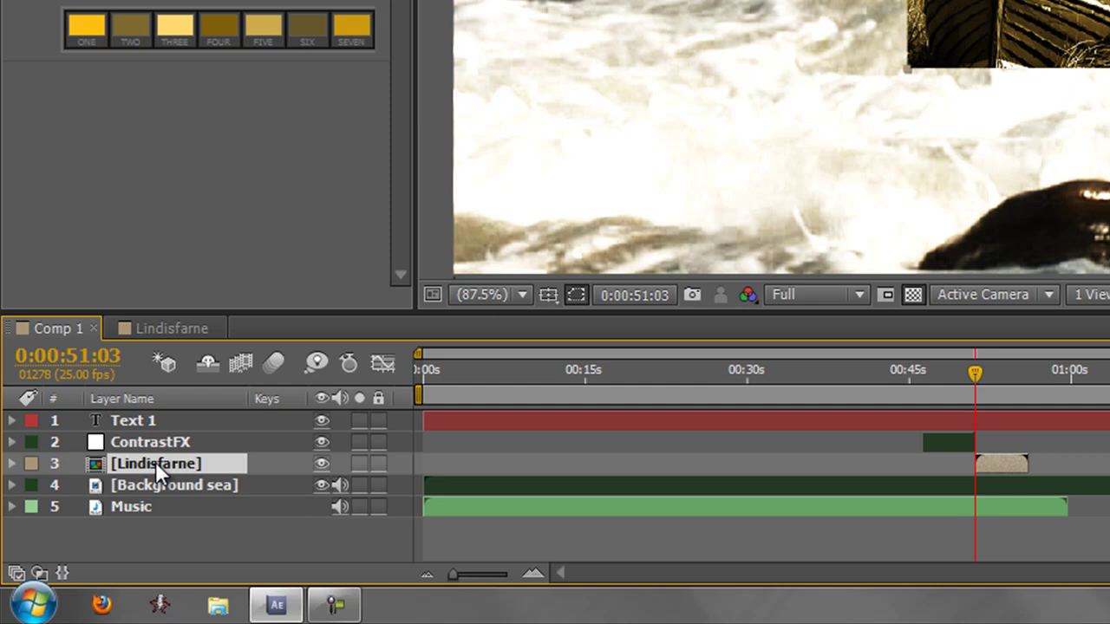
pyautogui.press(']')
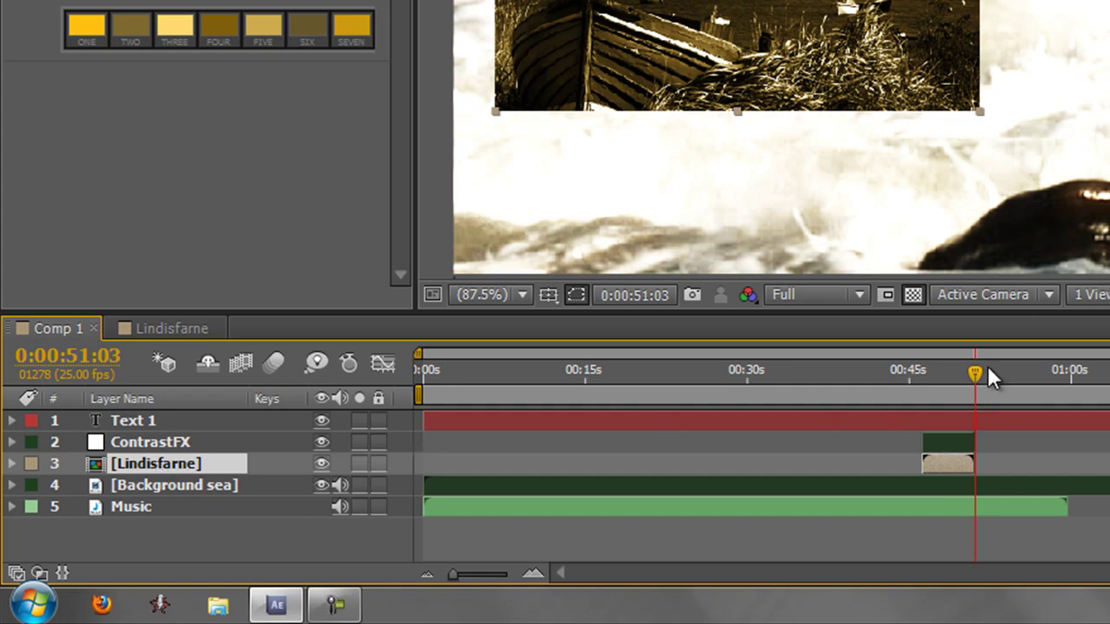
pyautogui.moveTo(982, 365); pyautogui.dragTo(927, 374)
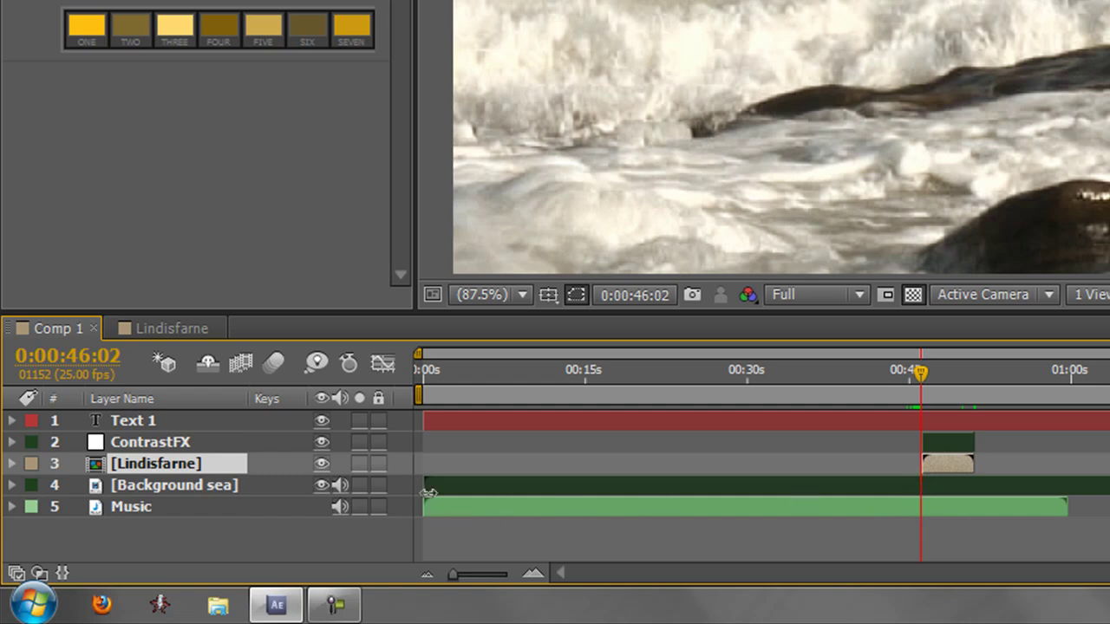
# - Trim Background sea from the playhead to 0:00:53:23, then slide it under ContrastFX at about 0:00:46
pyautogui.moveTo(428, 487); pyautogui.dragTo(424, 520)
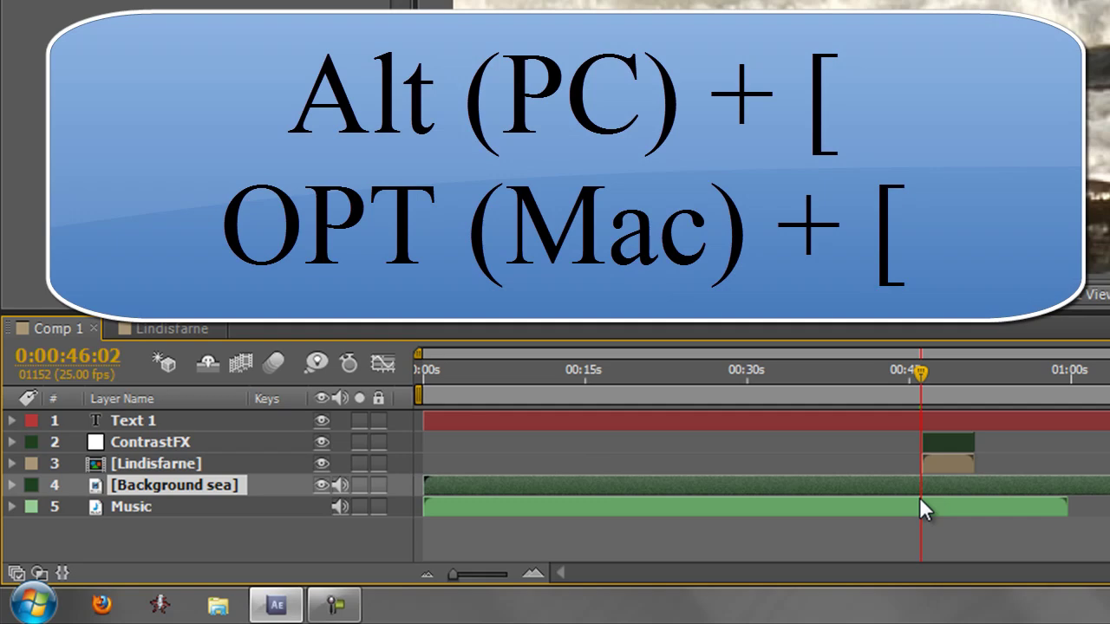
pyautogui.hotkey('alt', '[')
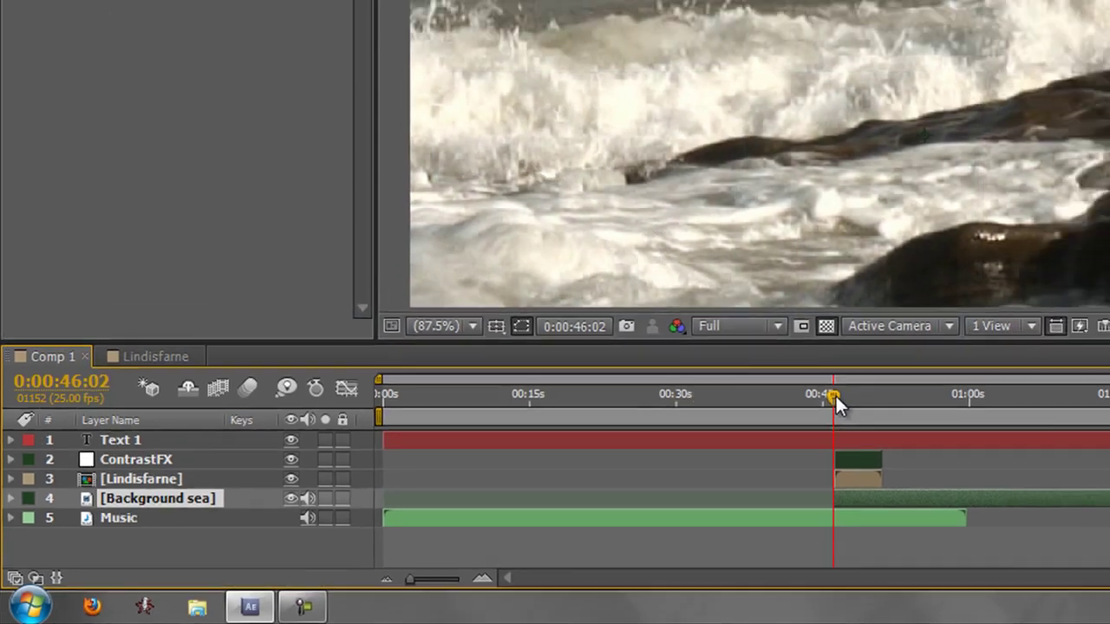
pyautogui.moveTo(835, 393); pyautogui.dragTo(872, 403)
pyautogui.moveTo(643, 462); pyautogui.dragTo(675, 466)
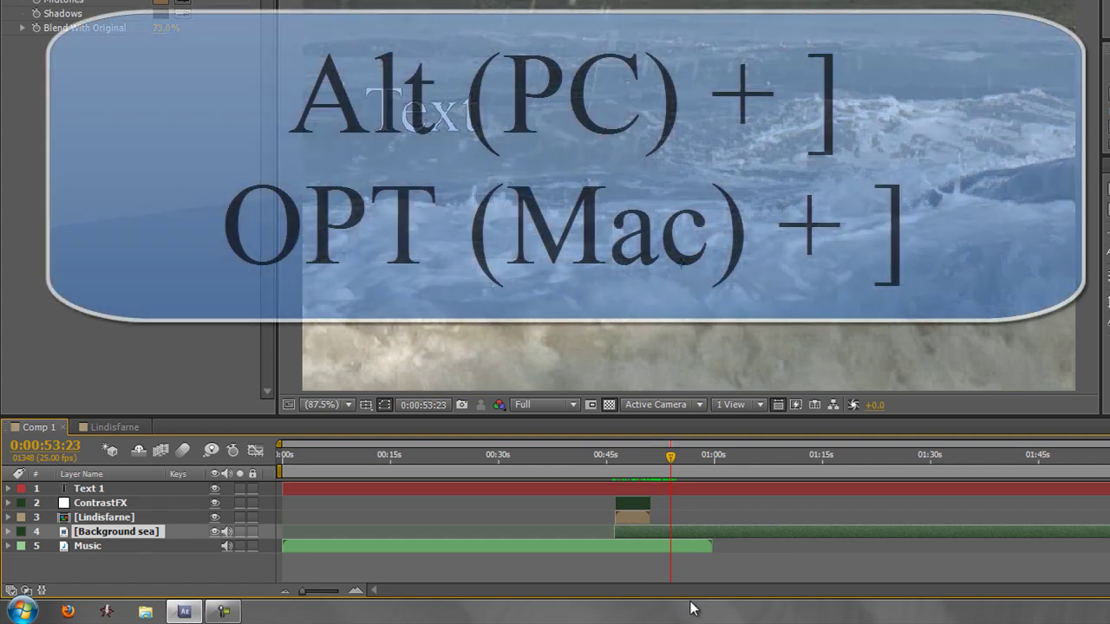
pyautogui.hotkey('alt', ']')
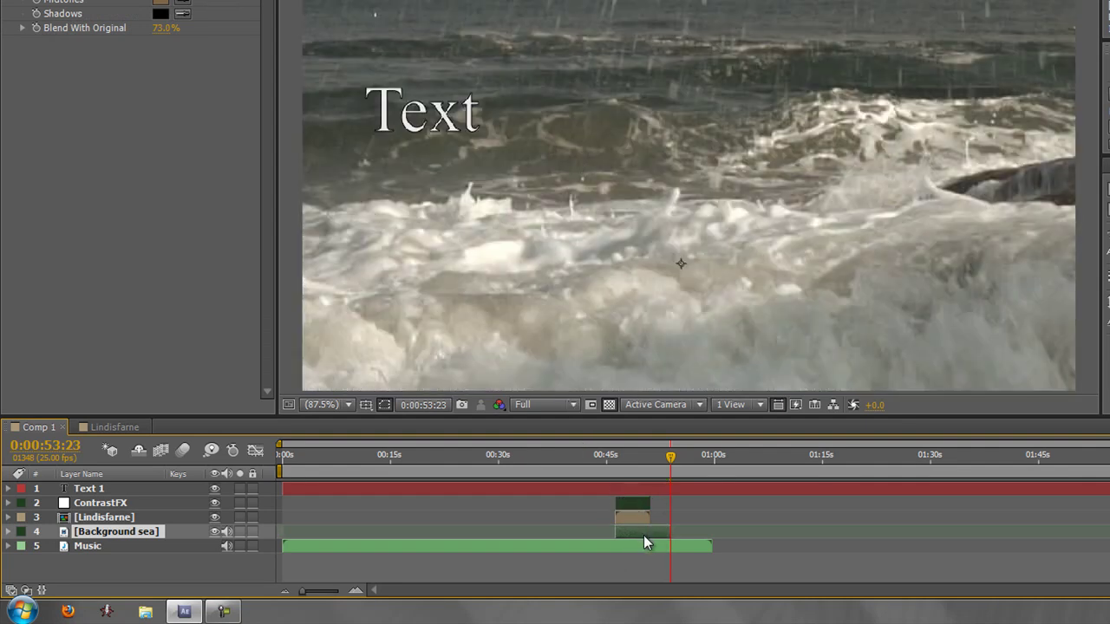
pyautogui.moveTo(642, 528); pyautogui.dragTo(634, 530)
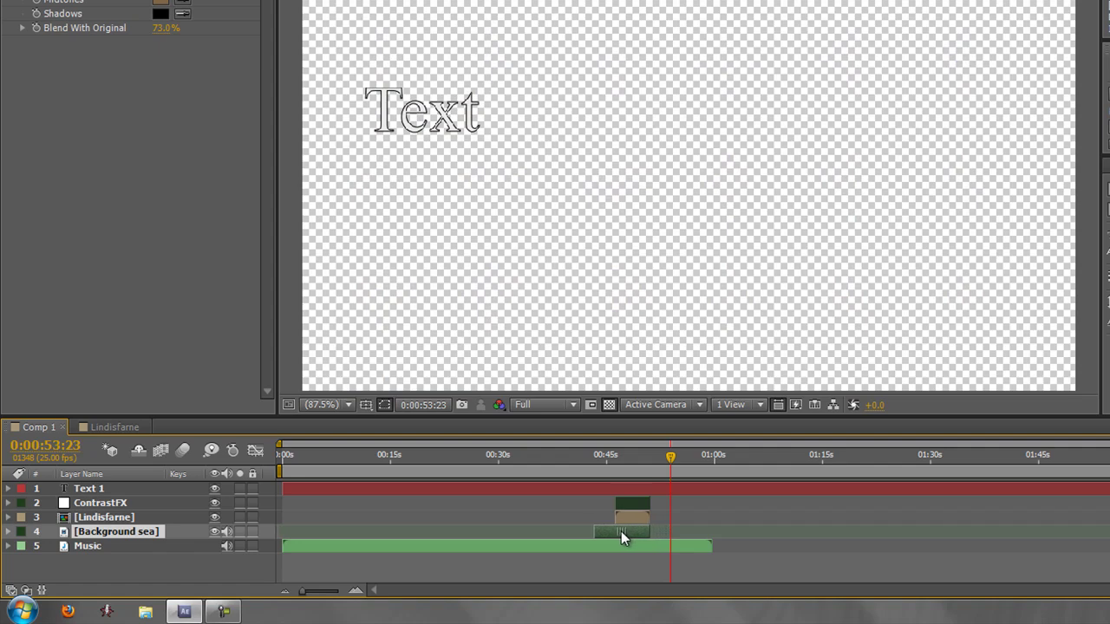
pyautogui.moveTo(663, 466); pyautogui.dragTo(613, 468)
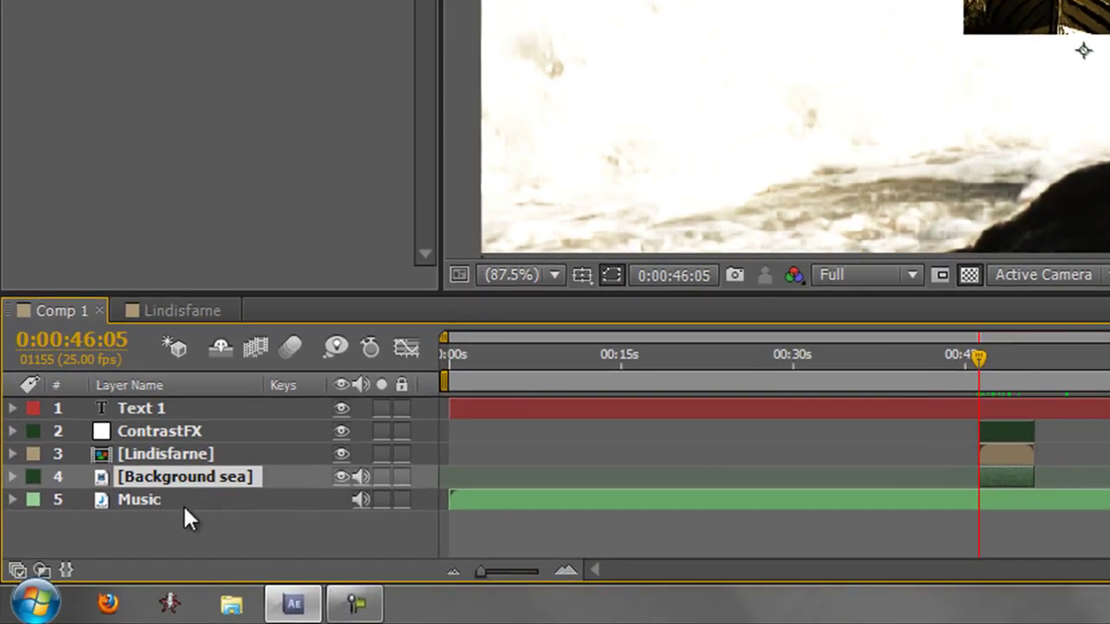
pyautogui.click(55, 516)
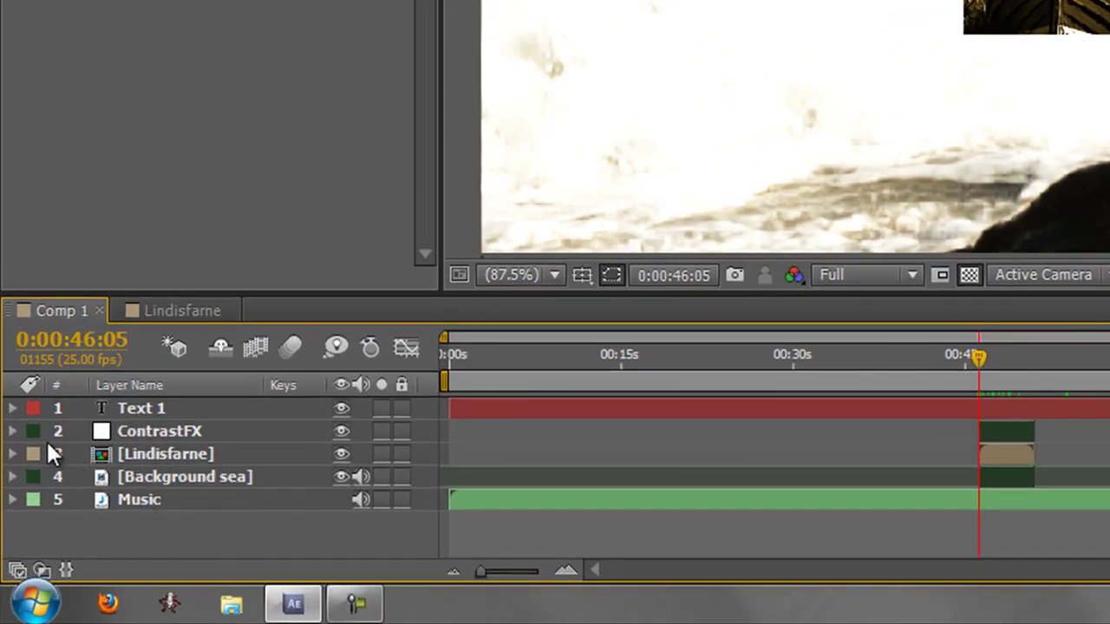
pyautogui.click(59, 479)
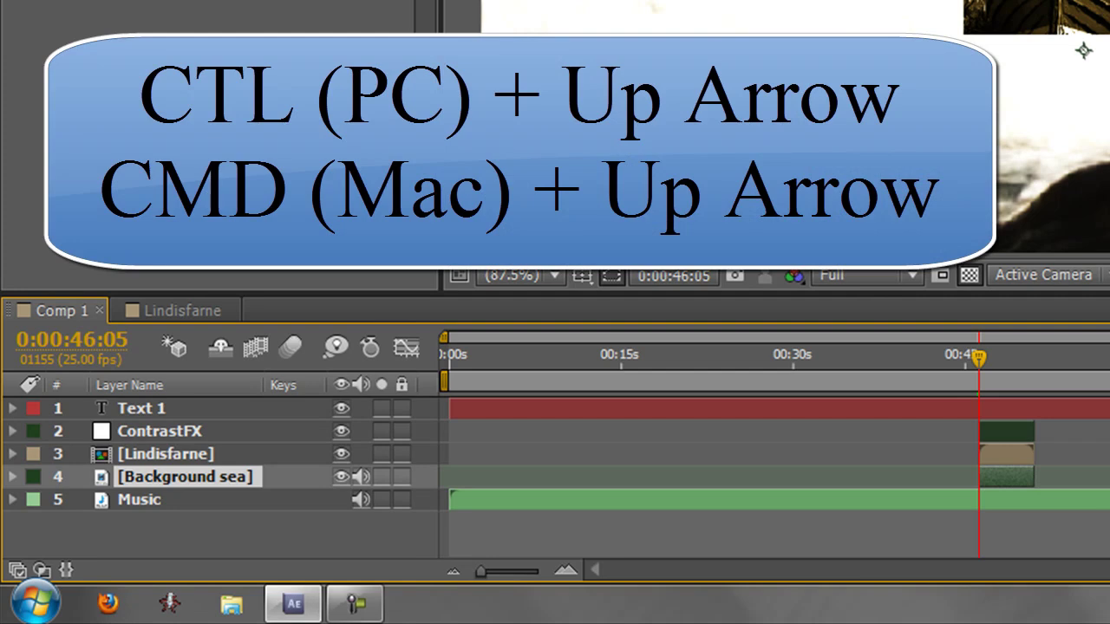
pyautogui.hotkey('ctrl', 'Up')
pyautogui.hotkey('ctrl', 'Up')
pyautogui.hotkey('ctrl', 'Up')
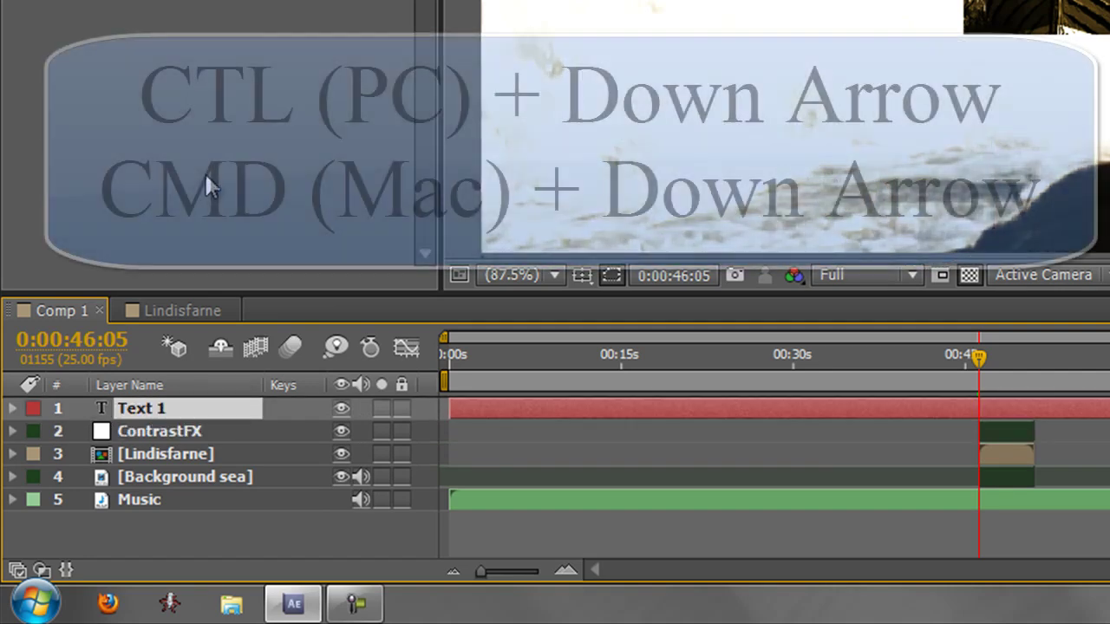
pyautogui.hotkey('ctrl', 'Down')
pyautogui.hotkey('ctrl', 'Down')
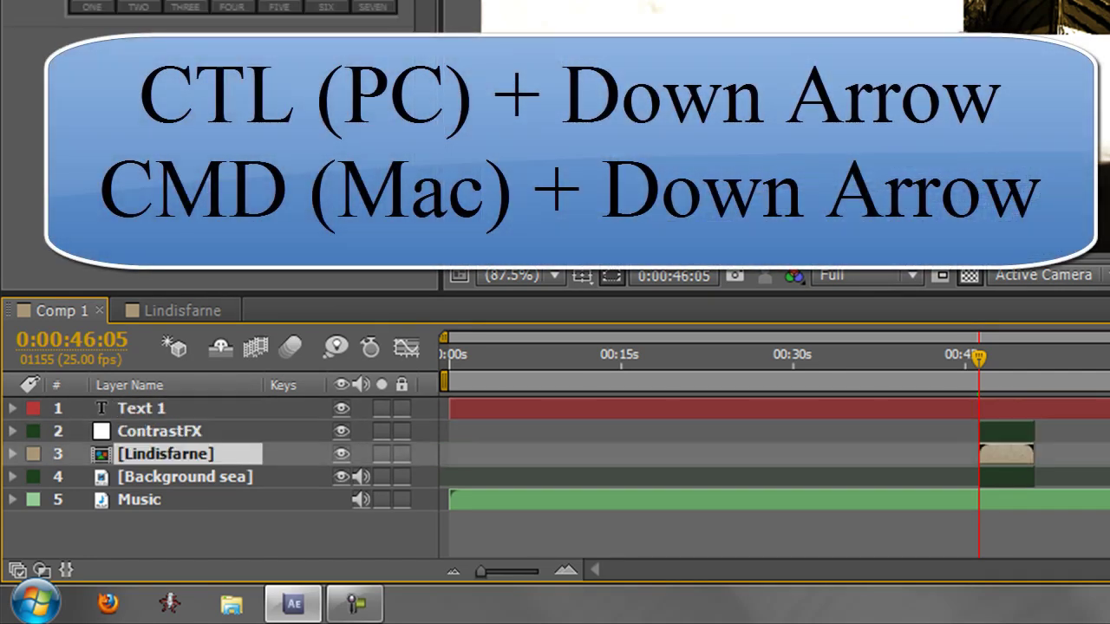
pyautogui.hotkey('ctrl', 'Down')
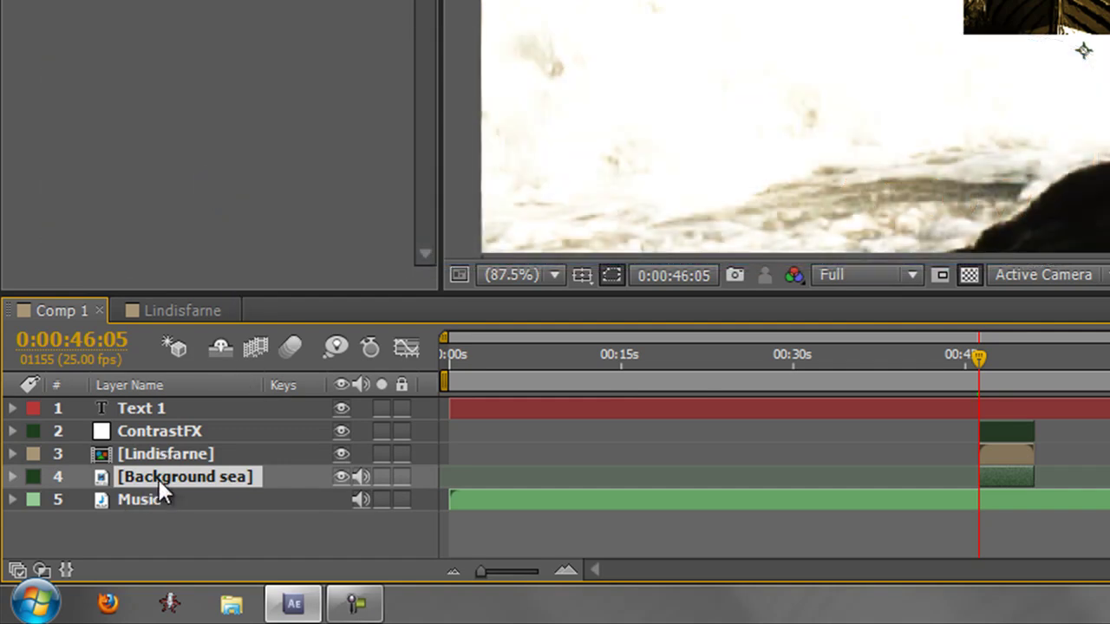
pyautogui.click(161, 501)
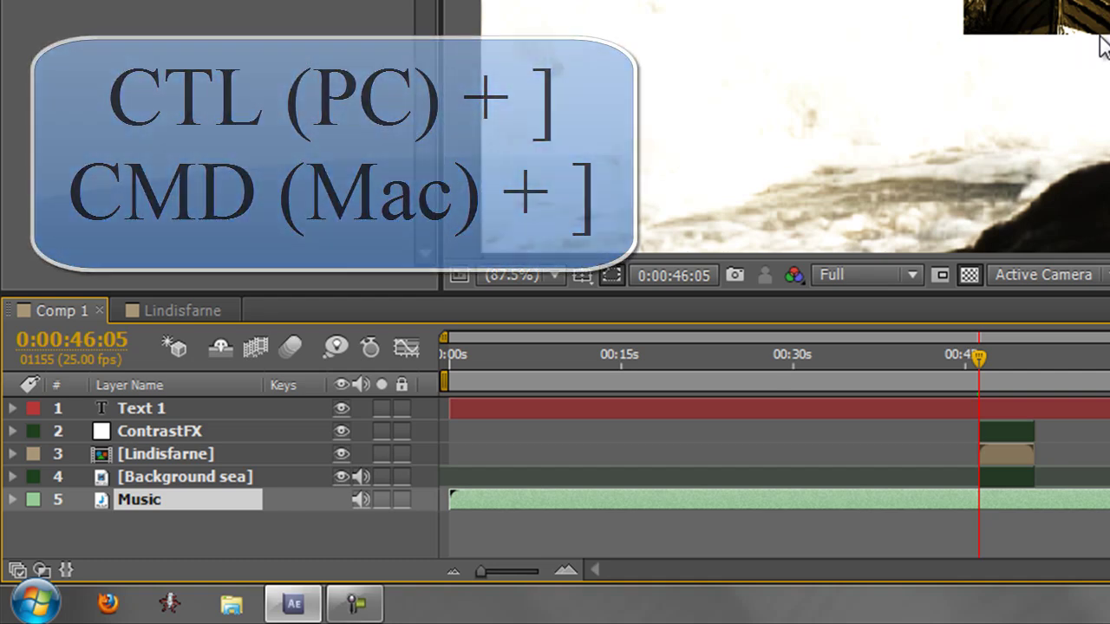
pyautogui.hotkey('ctrl', ']')
pyautogui.hotkey('ctrl', ']')
pyautogui.hotkey('ctrl', ']')
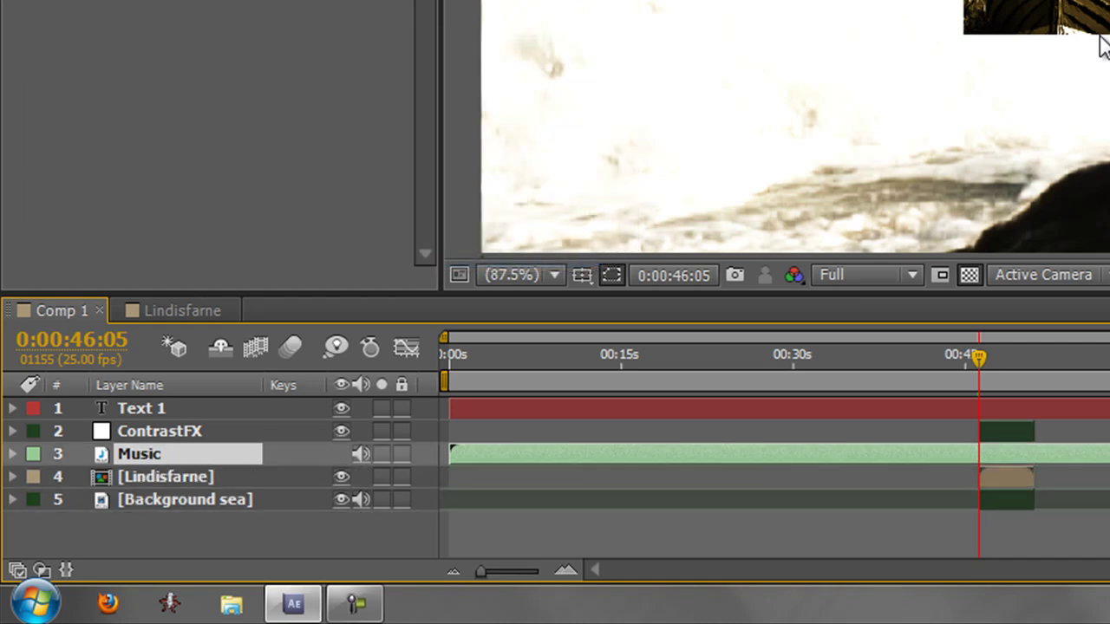
pyautogui.hotkey('ctrl', ']')
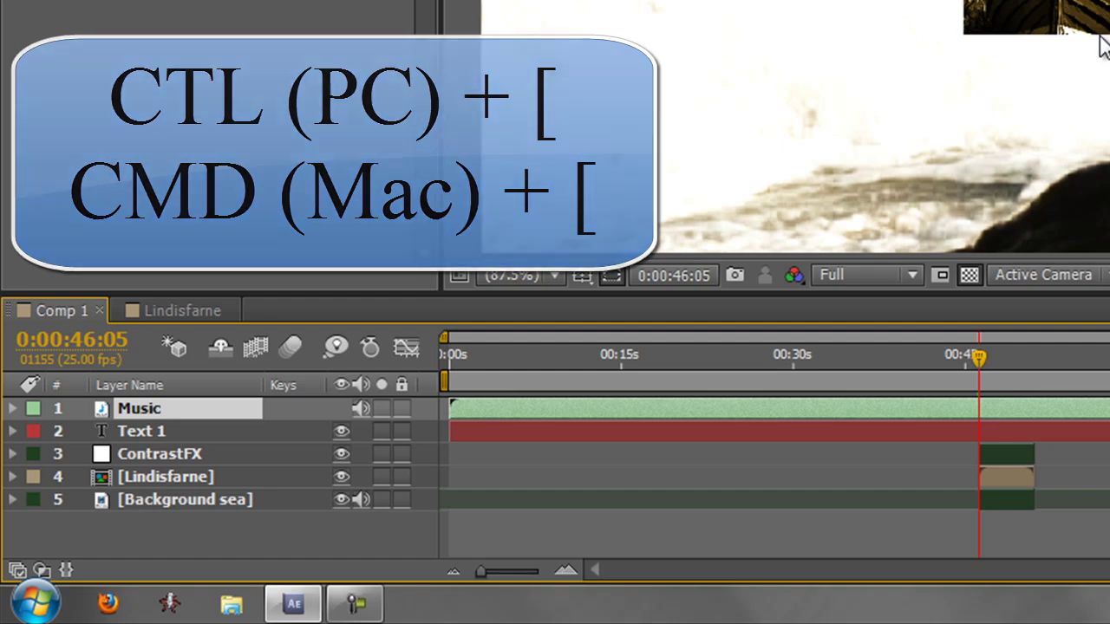
pyautogui.hotkey('ctrl', '[')
pyautogui.hotkey('ctrl', '[')
pyautogui.hotkey('ctrl', '[')
pyautogui.hotkey('ctrl', '[')
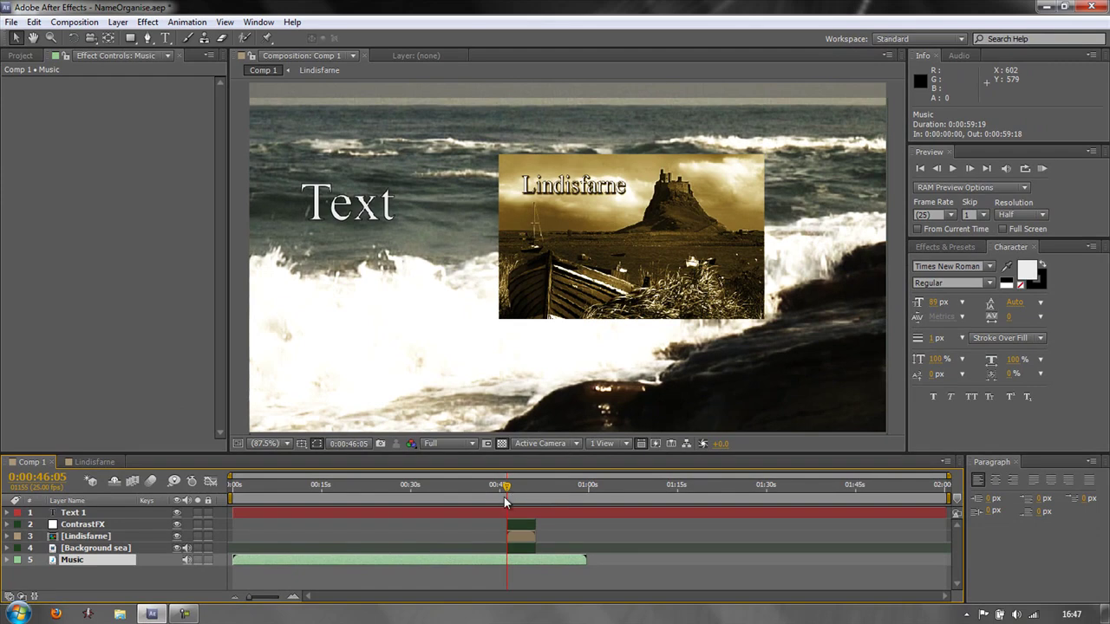
# - Set the work area from 0:00:46:05 to ContrastFX's out point at 0:00:51:03 with B, O and N
pyautogui.press('b')
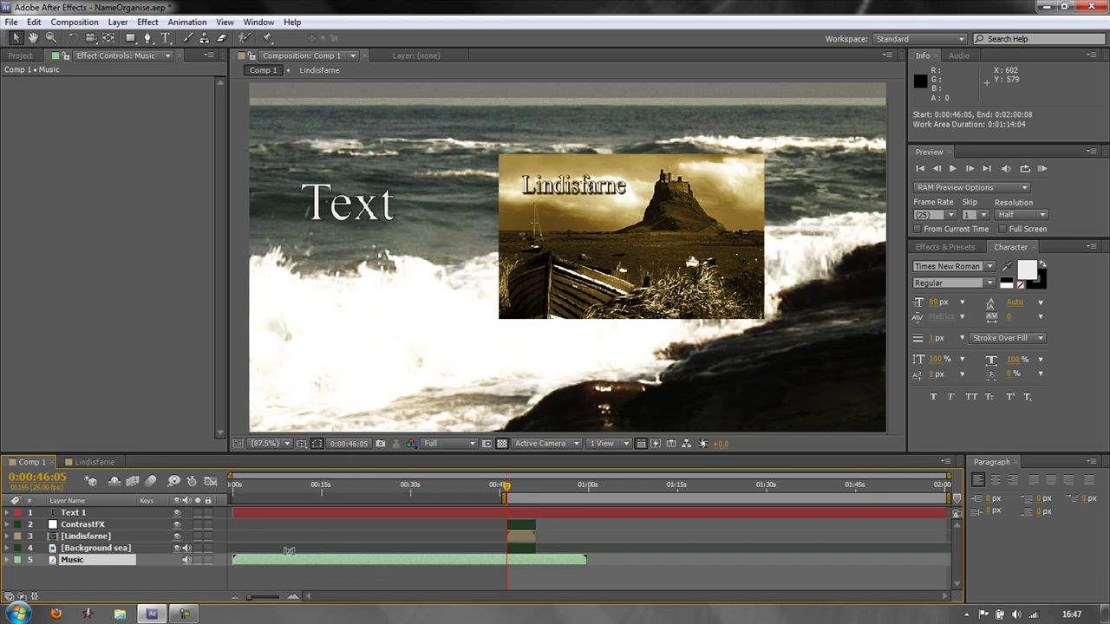
pyautogui.click(89, 525)
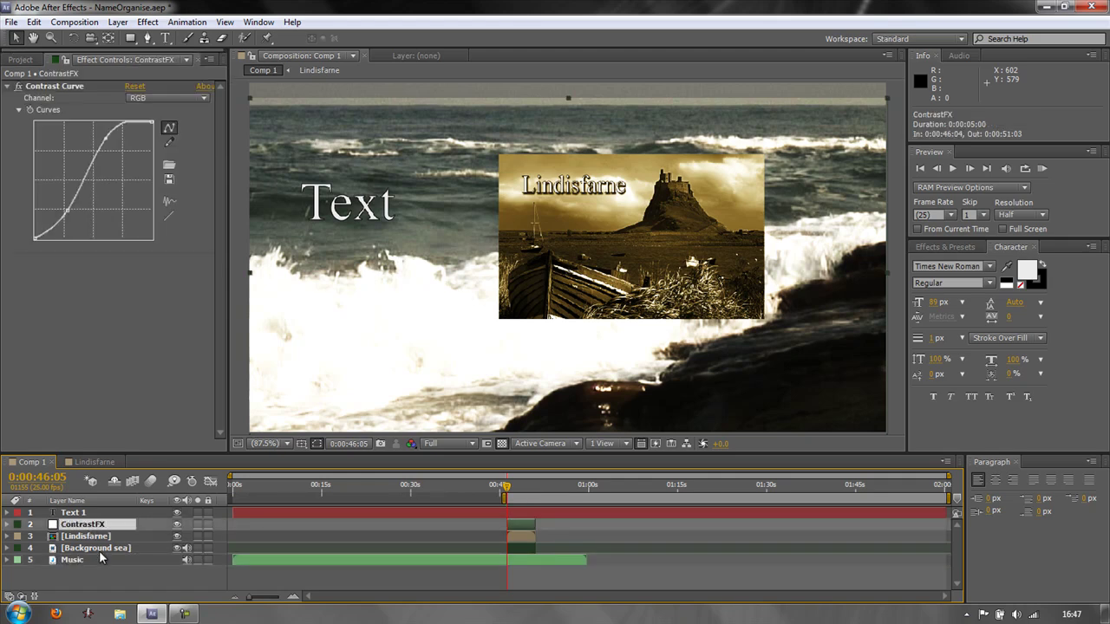
pyautogui.press('o')
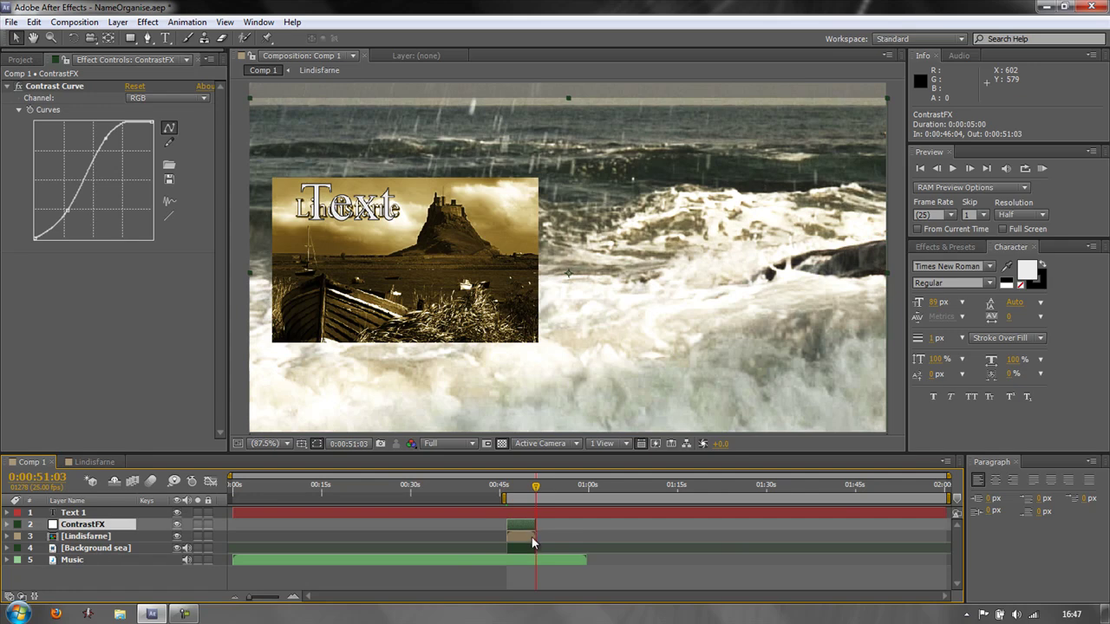
pyautogui.press('n')
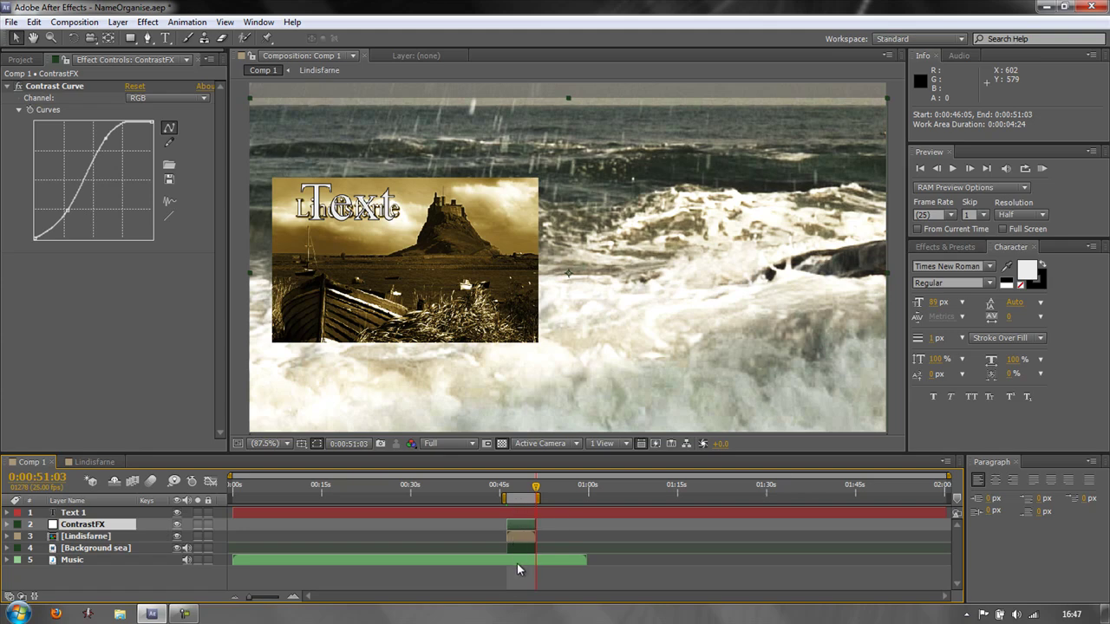
pyautogui.rightClick(518, 501)
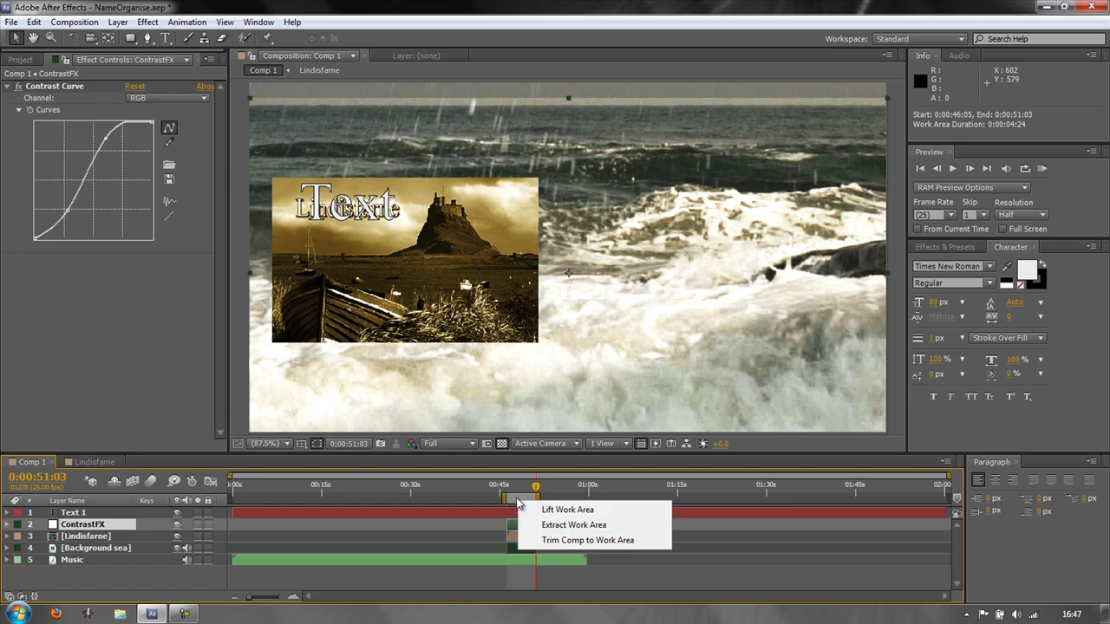
pyautogui.press('Escape')
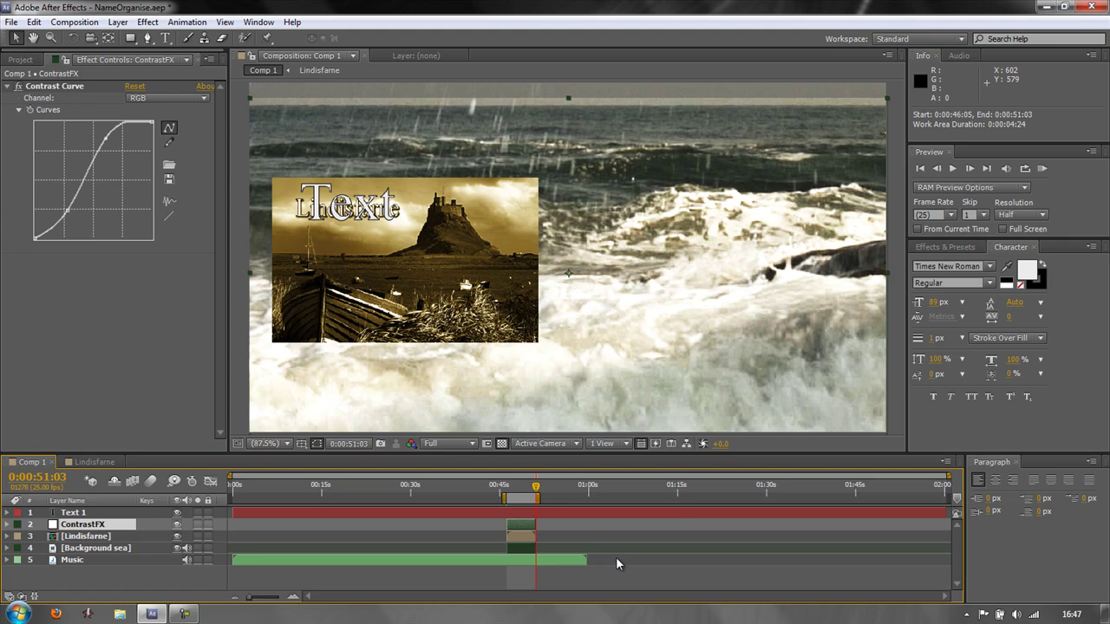